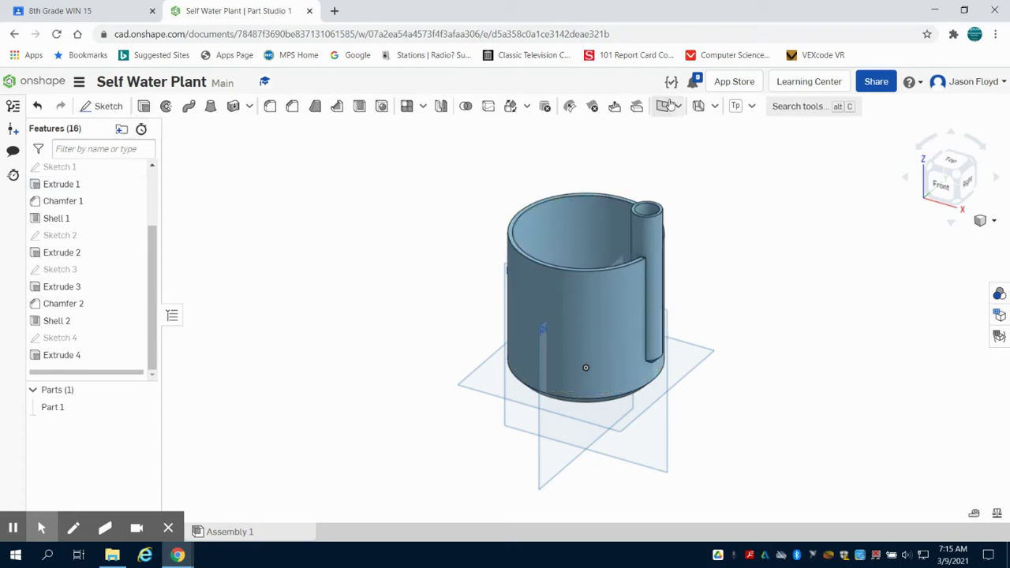
# Create an offset plane at 0 in from the top face of the small side tube.
pyautogui.press('p')
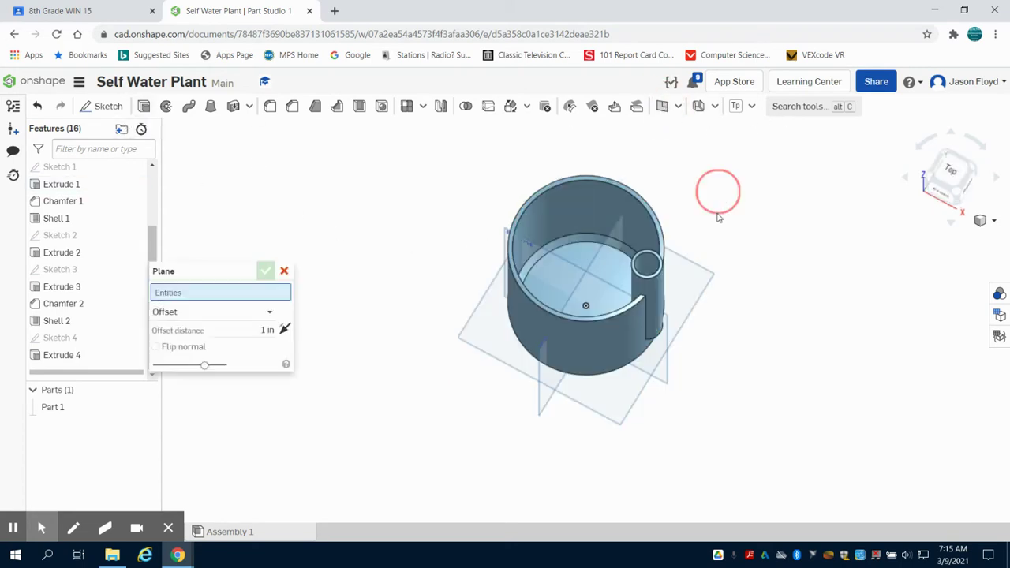
pyautogui.moveTo(718, 192); pyautogui.dragTo(663, 331, button='right')
pyautogui.scroll(5, 661, 331)
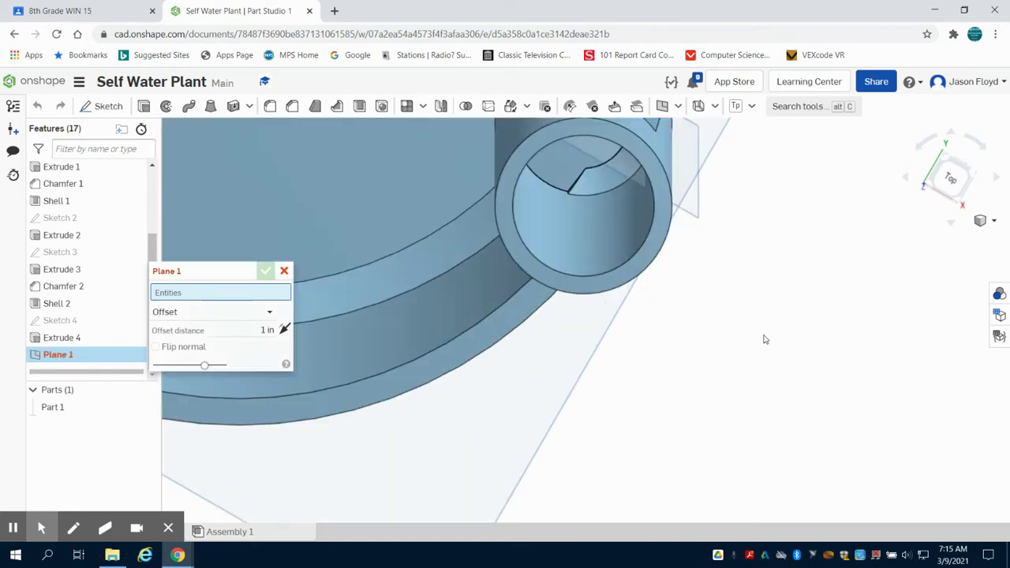
pyautogui.moveTo(763, 336); pyautogui.dragTo(726, 270, button='right')
pyautogui.scroll(-6, 698, 211)
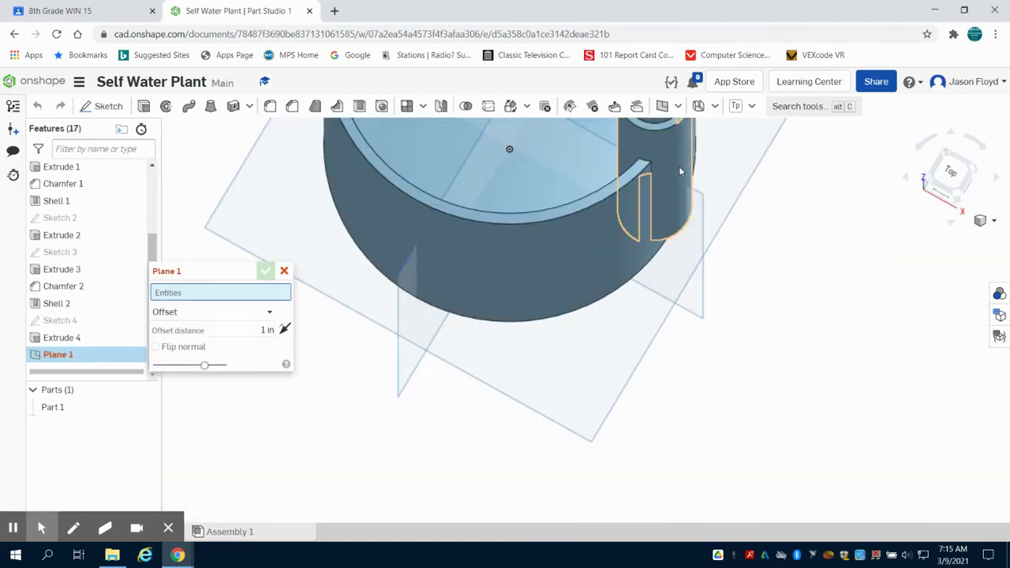
pyautogui.scroll(6, 673, 123)
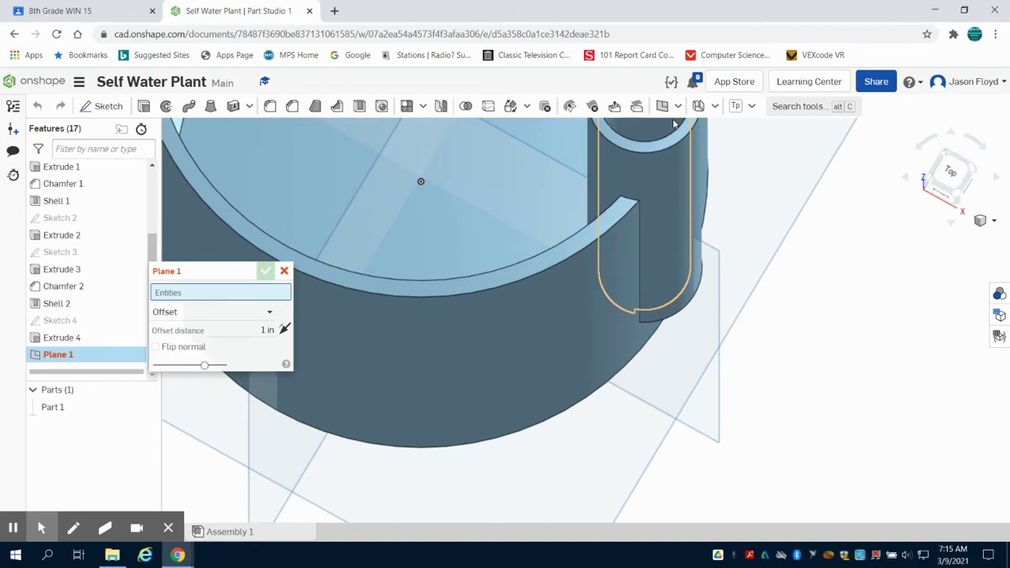
pyautogui.click(683, 173)
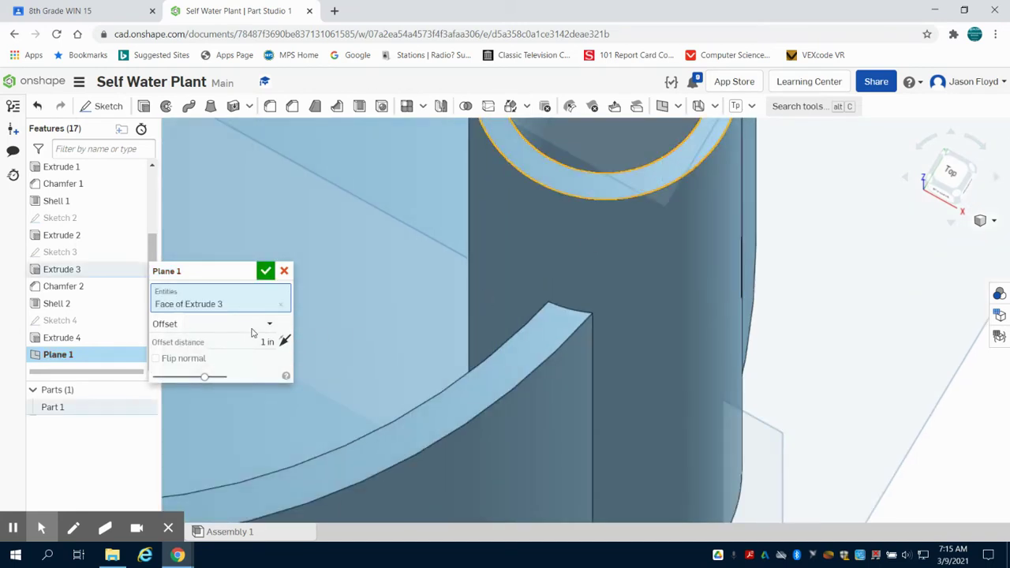
pyautogui.click(261, 344)
pyautogui.click(259, 344)
pyautogui.click(265, 276)
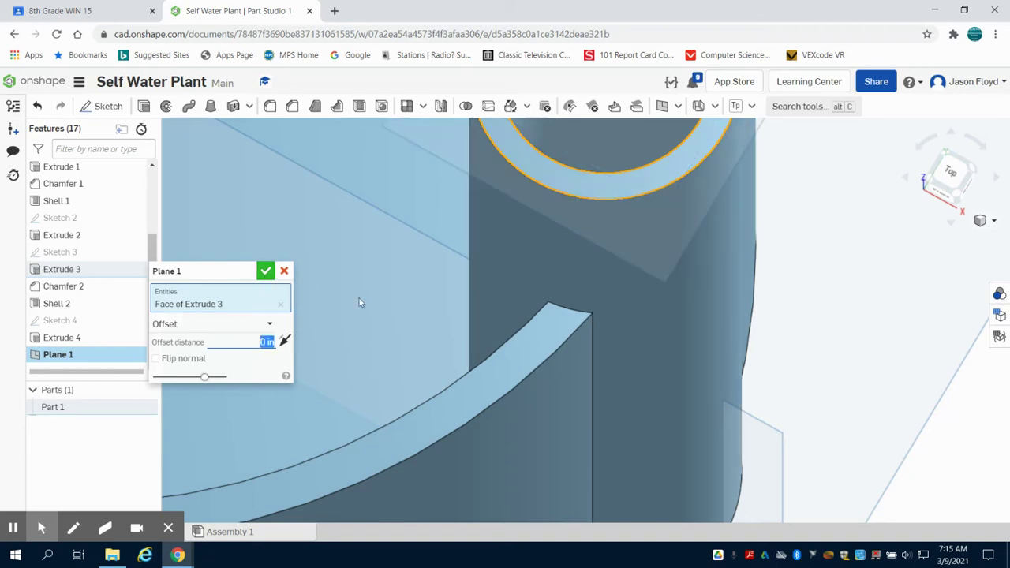
pyautogui.scroll(-1, 428, 306)
pyautogui.scroll(-5, 521, 252)
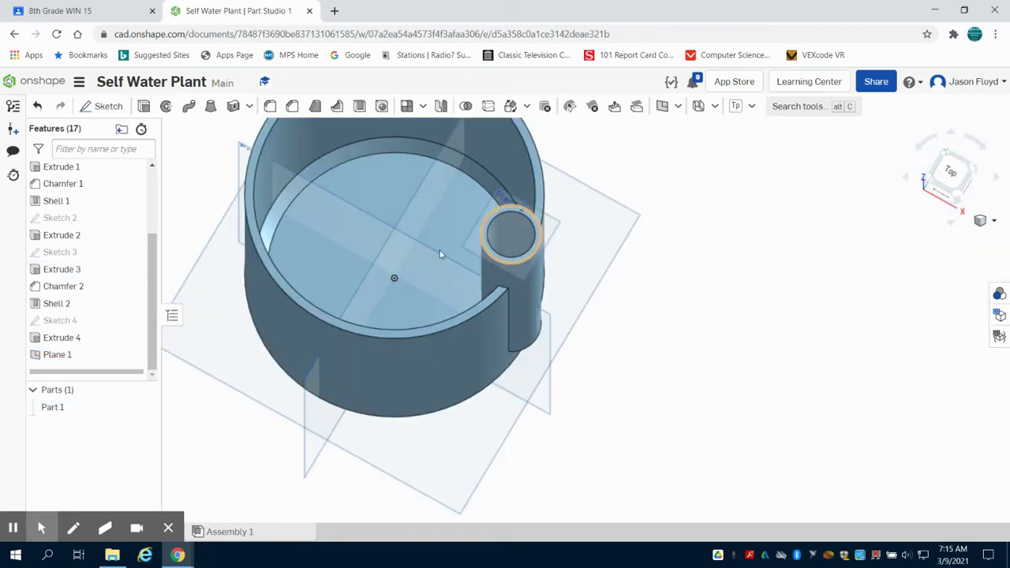
# Sketch a 4.68 in diameter circle centred on the origin, on the plane at the tube's top face.
pyautogui.click(951, 175)
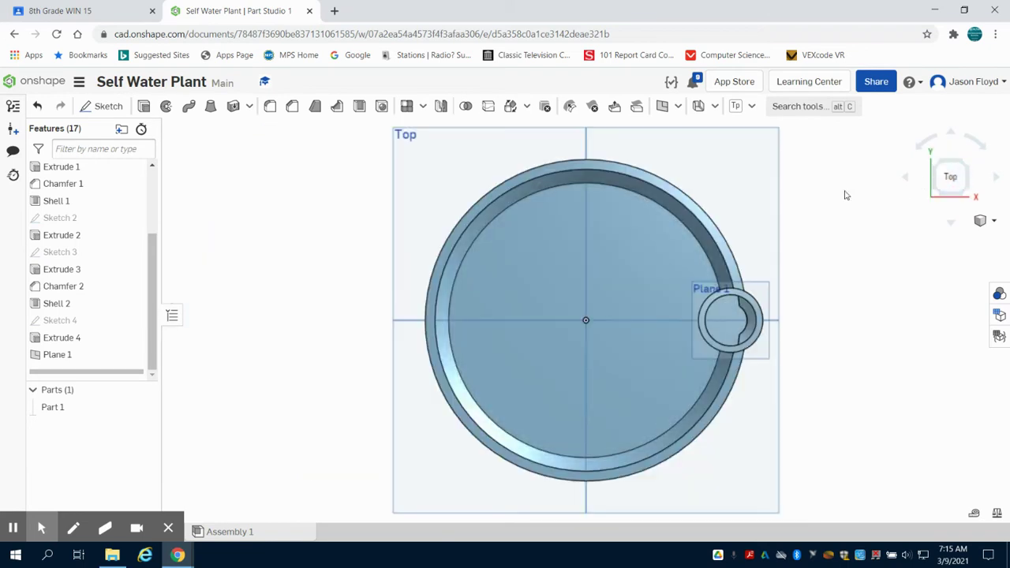
pyautogui.click(105, 106)
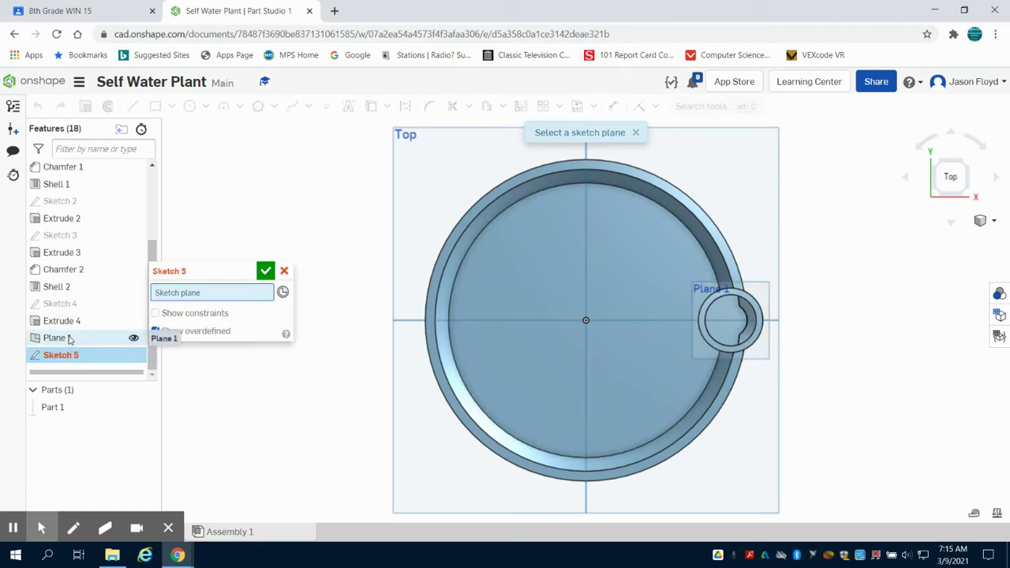
pyautogui.click(69, 338)
pyautogui.click(191, 106)
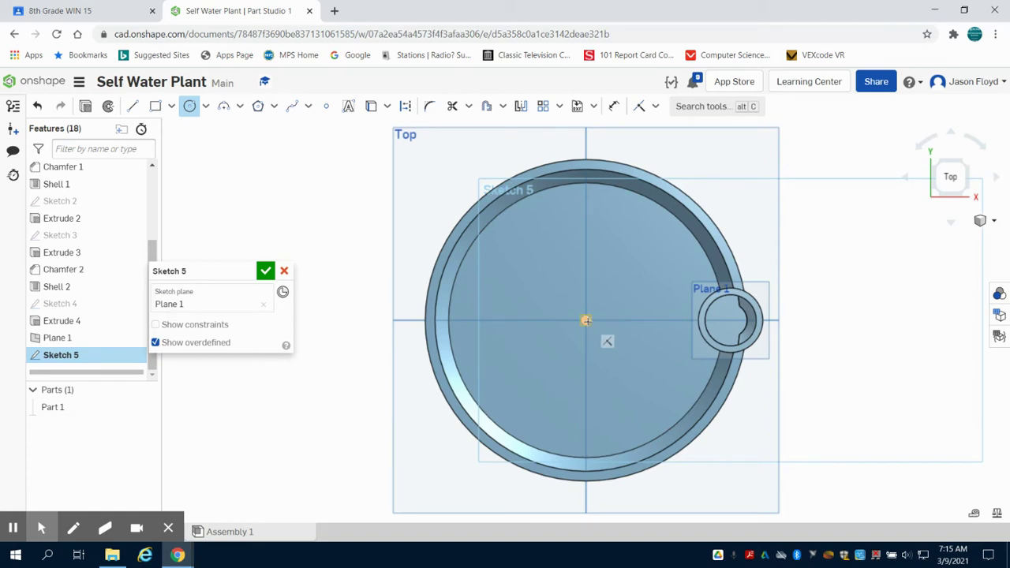
pyautogui.click(586, 319)
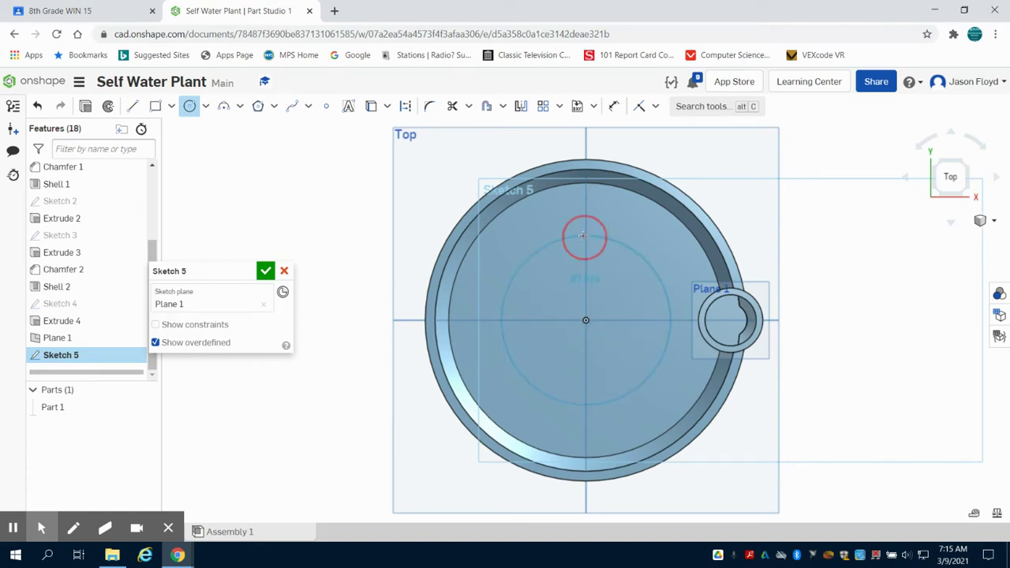
pyautogui.write('48')
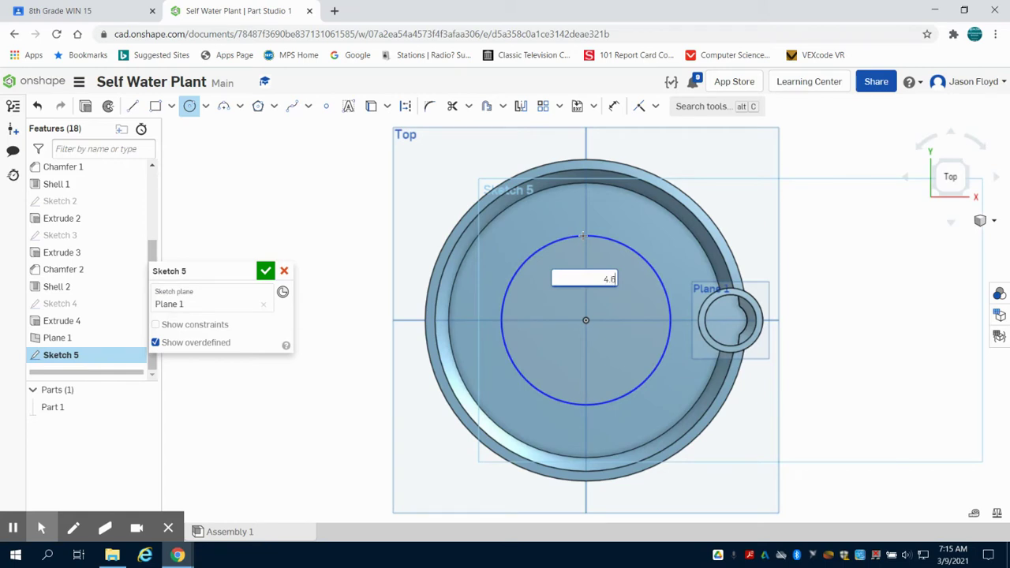
pyautogui.press('Return')
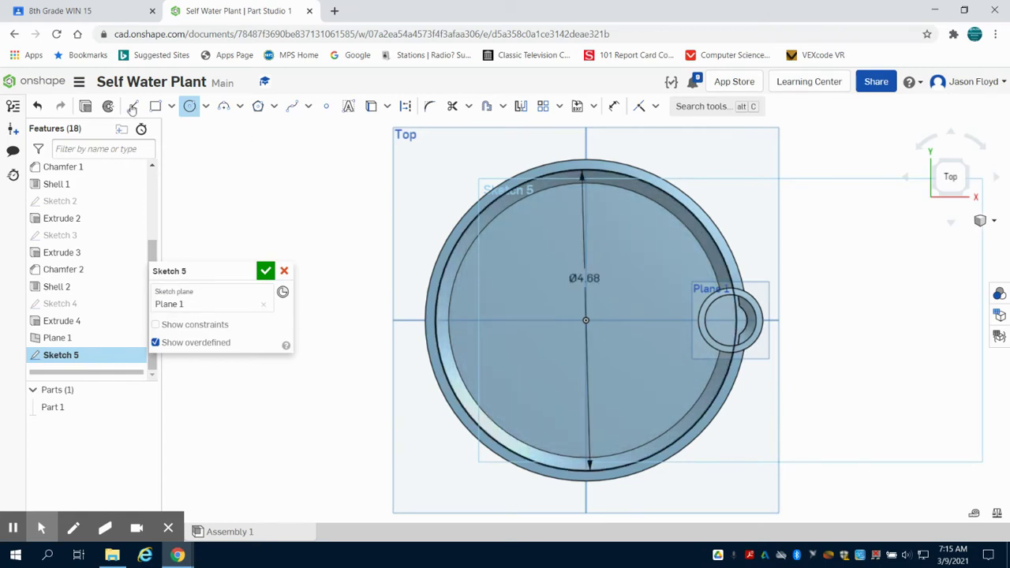
# Extrude the circle 6.5 in downward into the pot with the Add option.
pyautogui.click(85, 107)
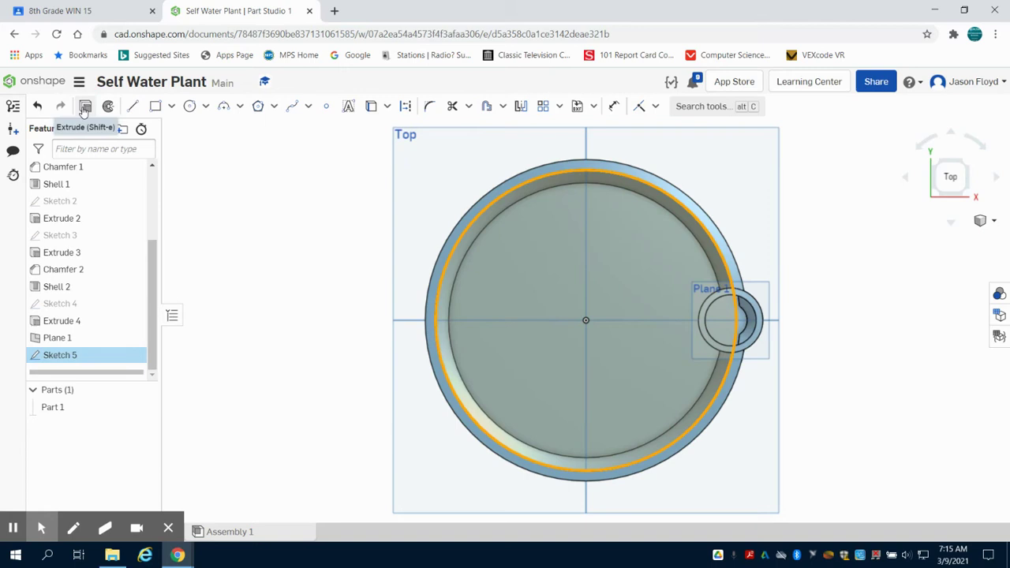
pyautogui.click(192, 306)
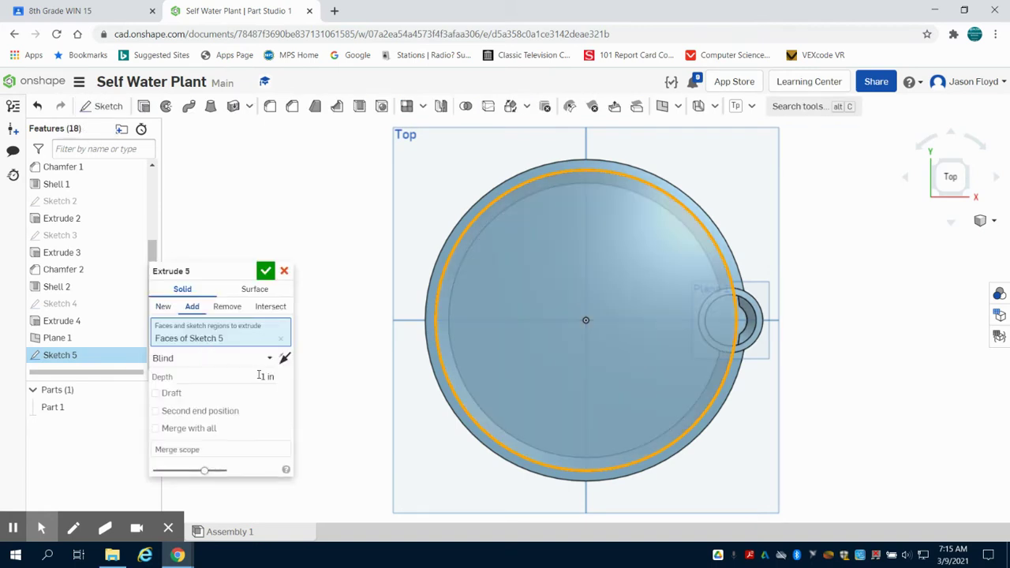
pyautogui.click(264, 377)
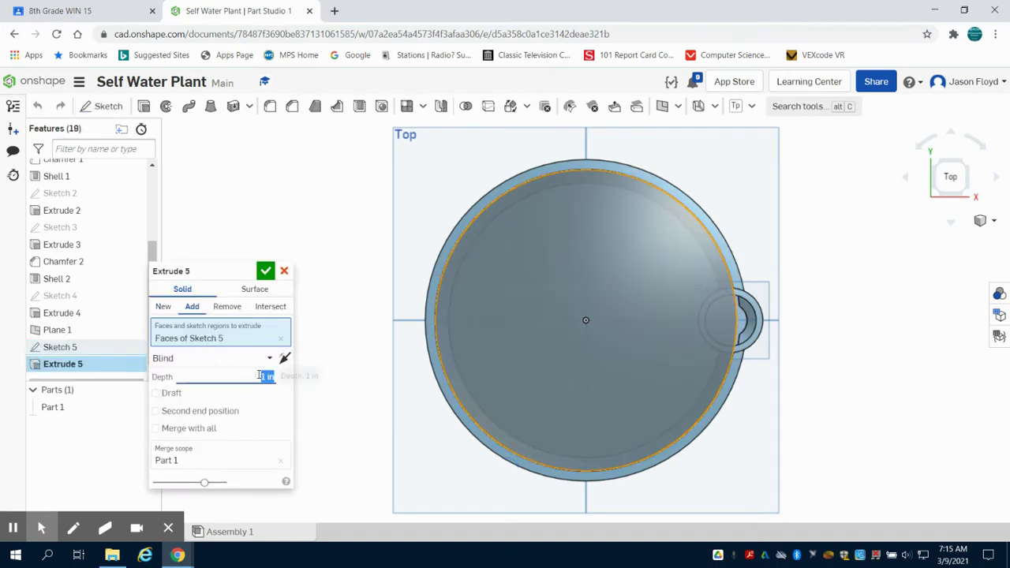
pyautogui.write('6.5')
pyautogui.moveTo(354, 289); pyautogui.dragTo(344, 274, button='right')
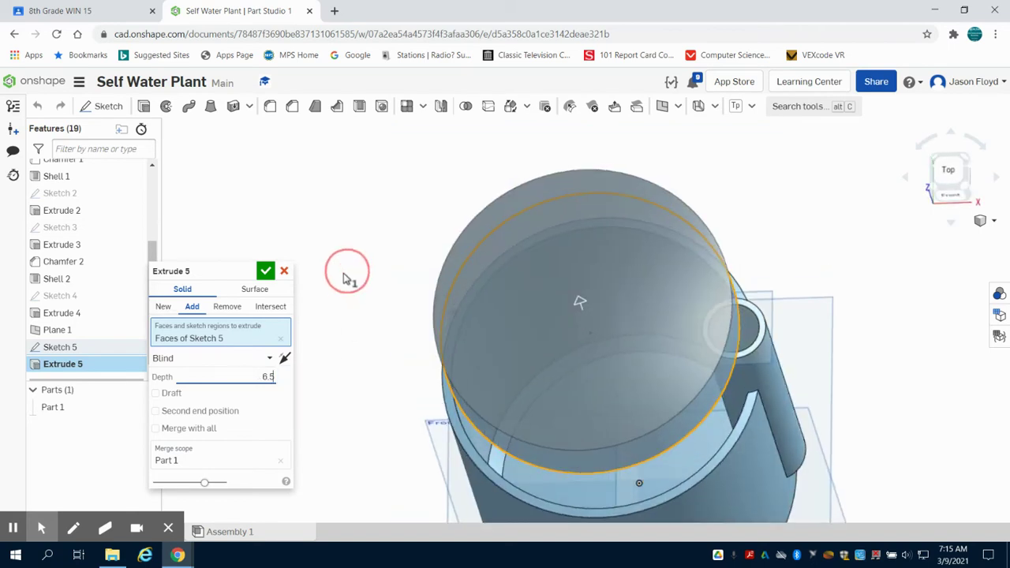
pyautogui.click(286, 359)
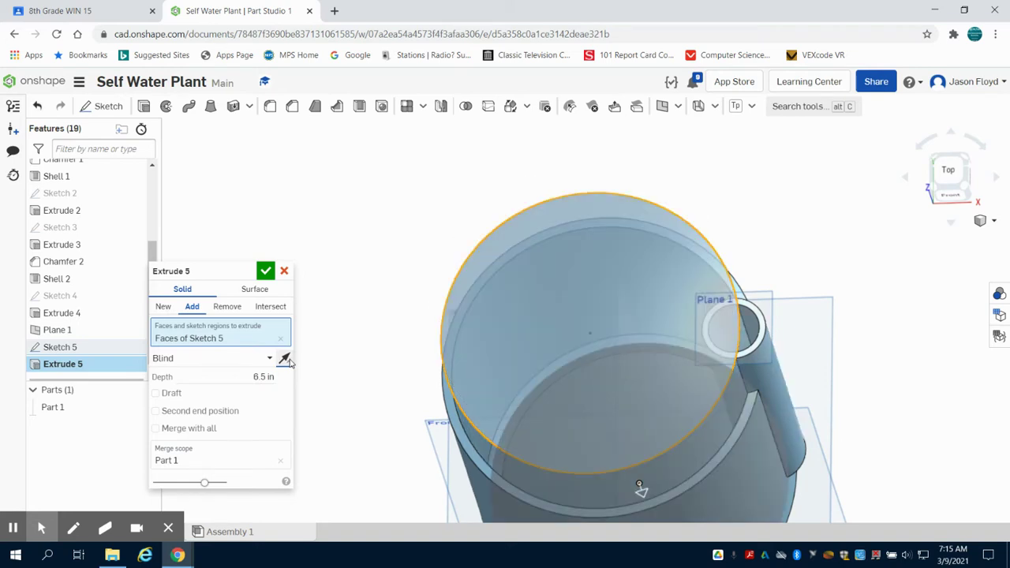
pyautogui.click(267, 272)
pyautogui.scroll(-3, 370, 324)
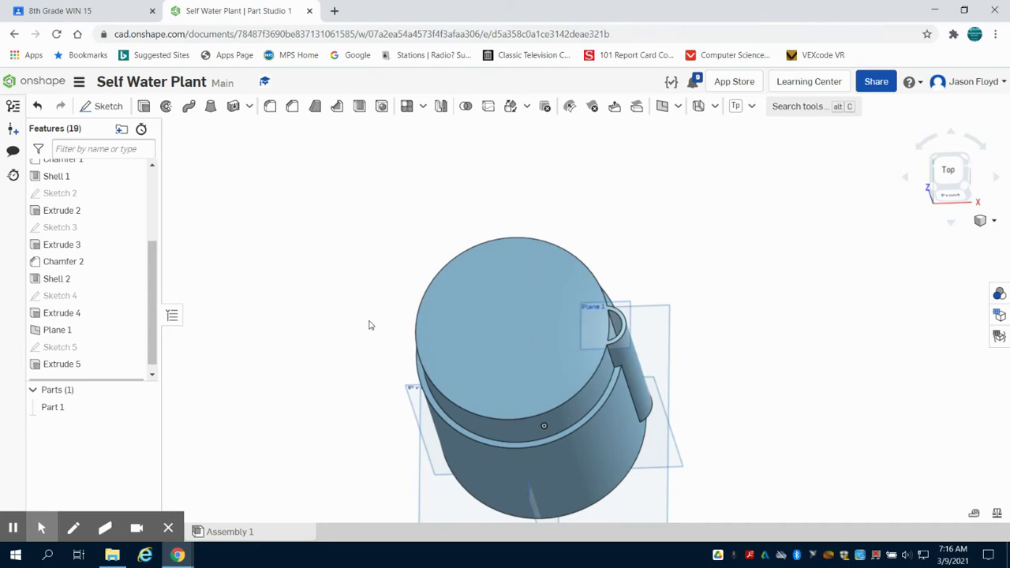
# Change the 6.5 in extrude from Add to New so it forms a separate part.
pyautogui.click(83, 367)
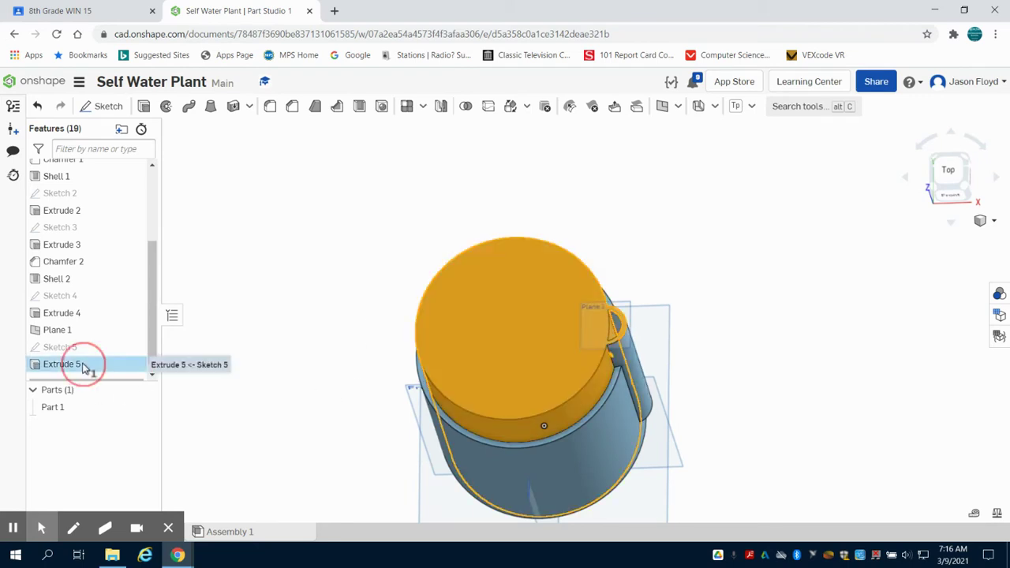
pyautogui.doubleClick(83, 367)
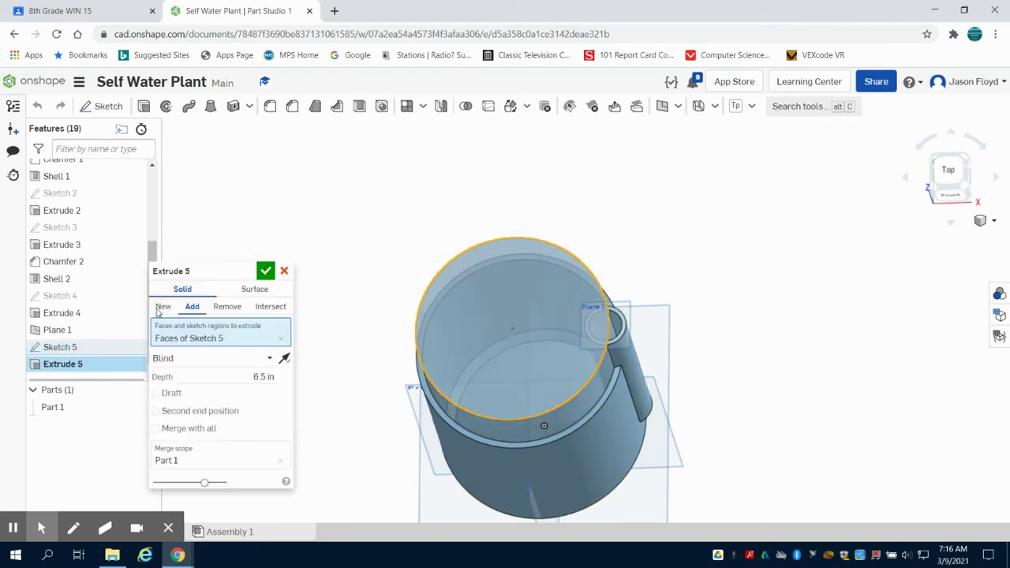
pyautogui.click(161, 308)
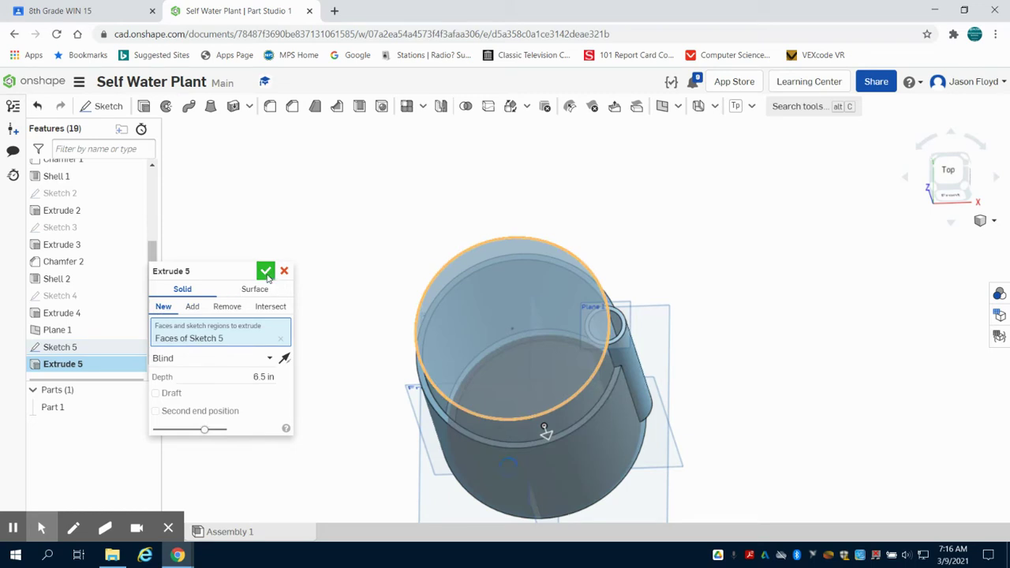
pyautogui.click(266, 273)
pyautogui.click(802, 235)
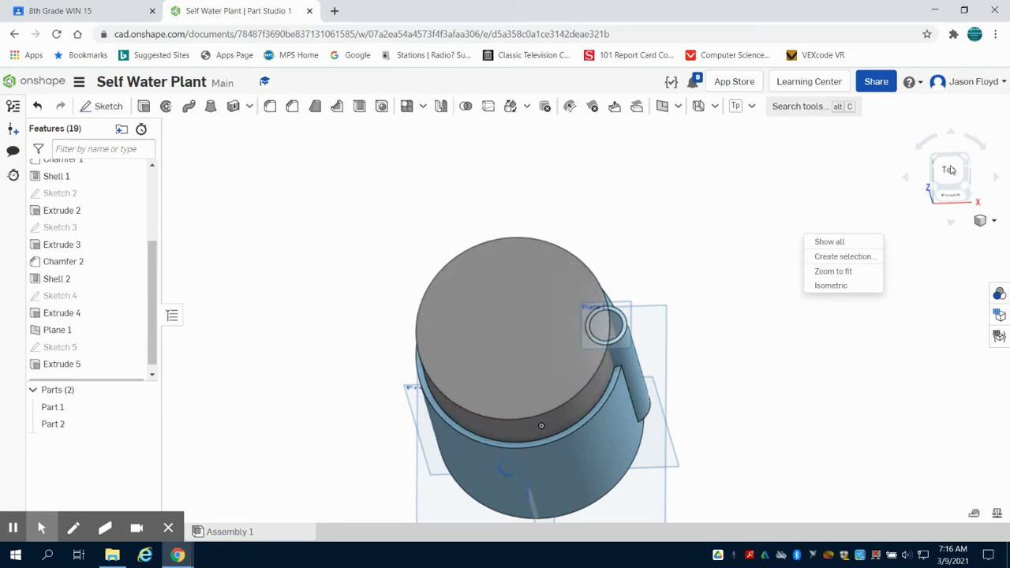
# Start a sketch on the top face of the new cylinder, viewed from the top.
pyautogui.click(951, 170)
pyautogui.click(951, 174)
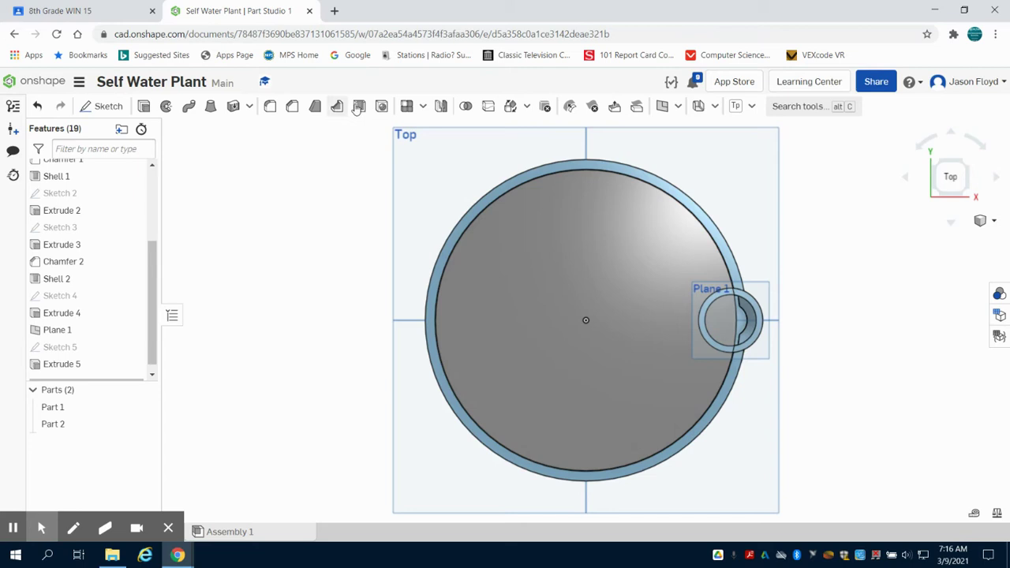
pyautogui.click(108, 106)
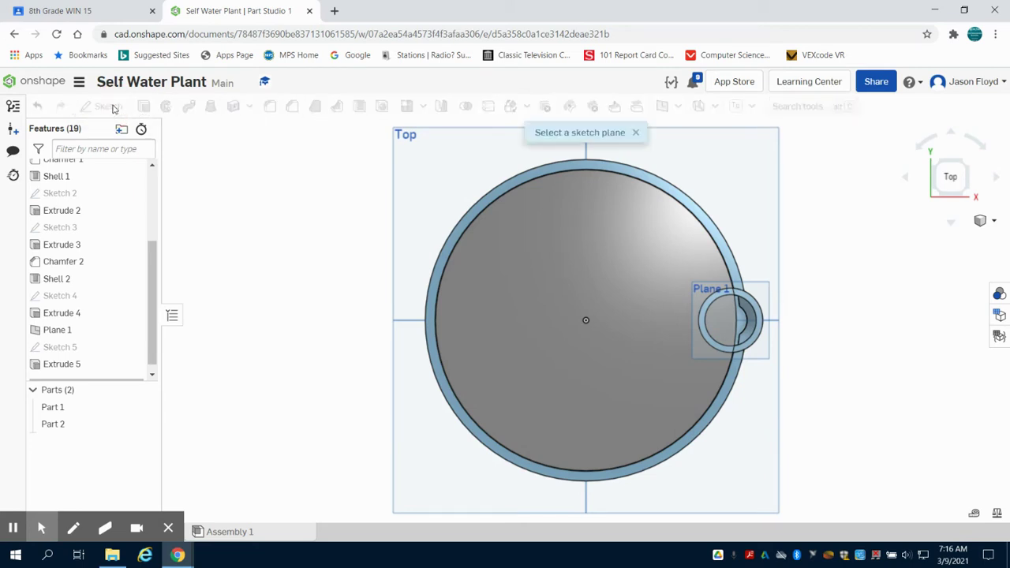
pyautogui.click(574, 255)
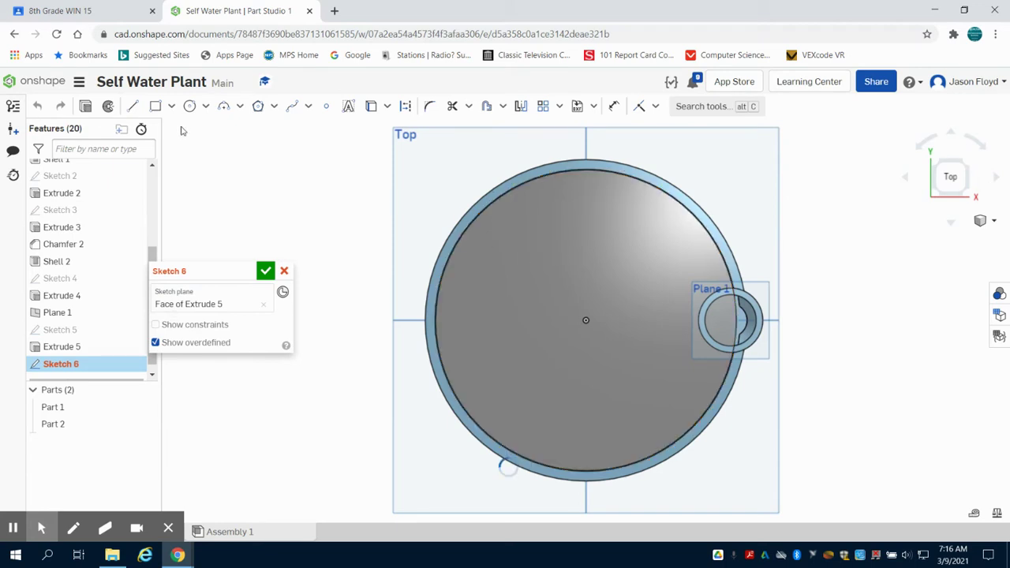
# Try to sketch a 1.01 in diameter circle around the side tube, and undo it.
pyautogui.click(189, 106)
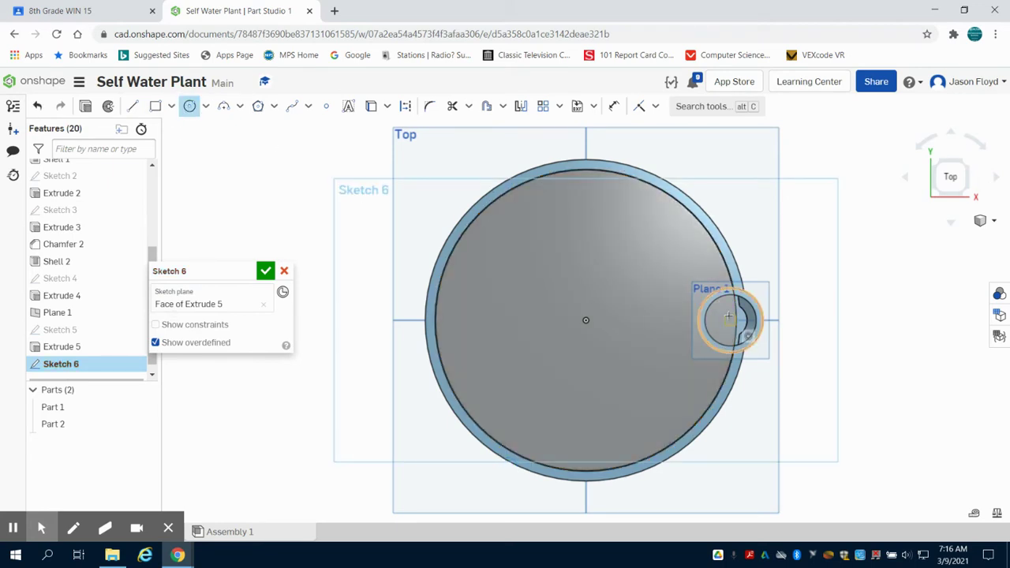
pyautogui.scroll(3, 726, 307)
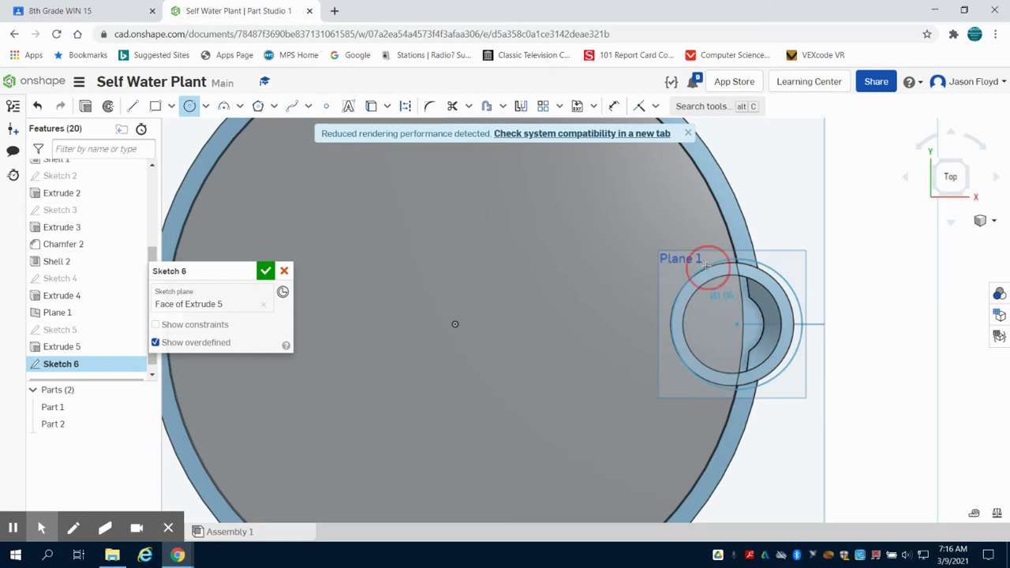
pyautogui.write('1')
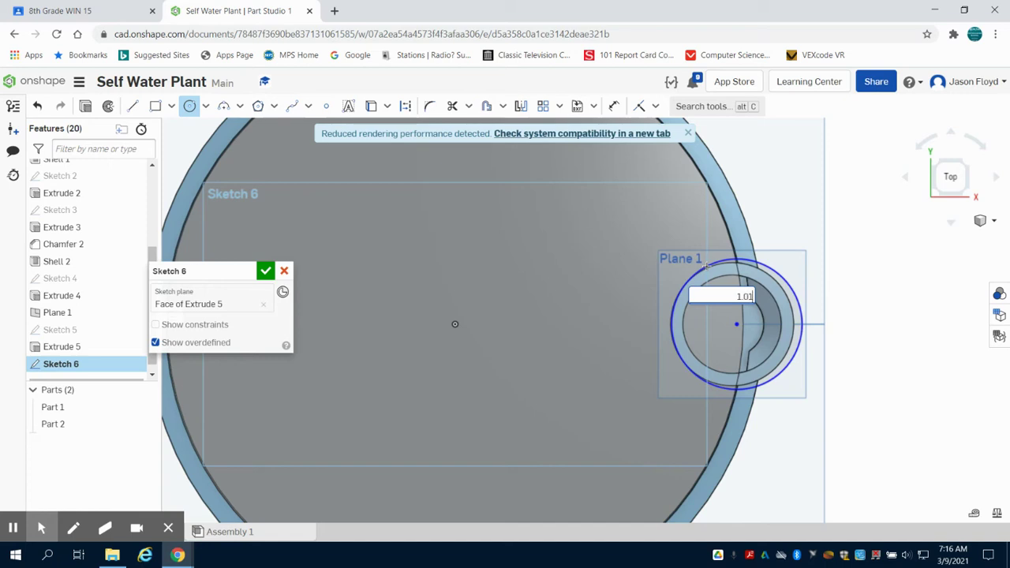
pyautogui.write('.01')
pyautogui.press('Return')
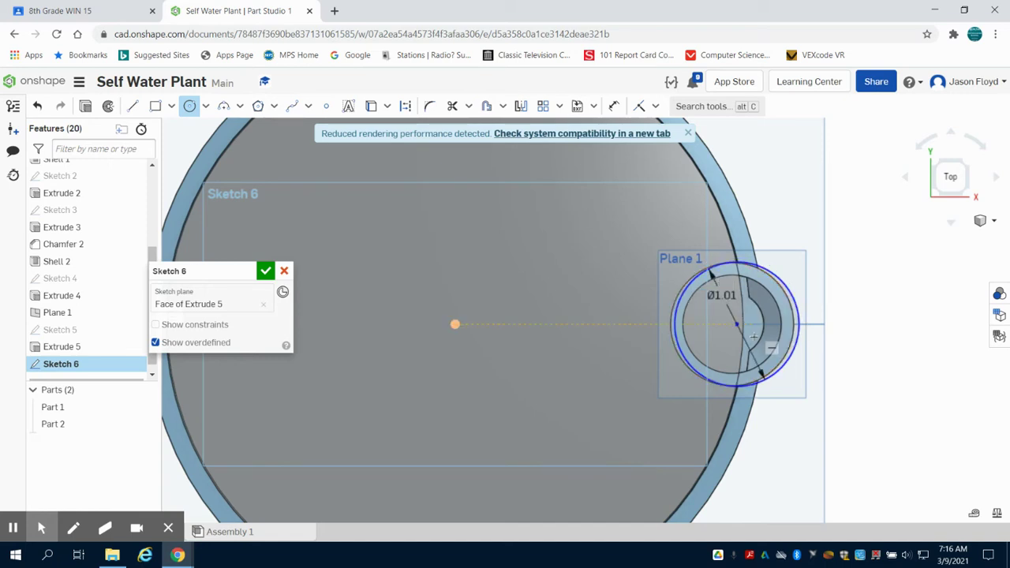
pyautogui.scroll(1, 754, 337)
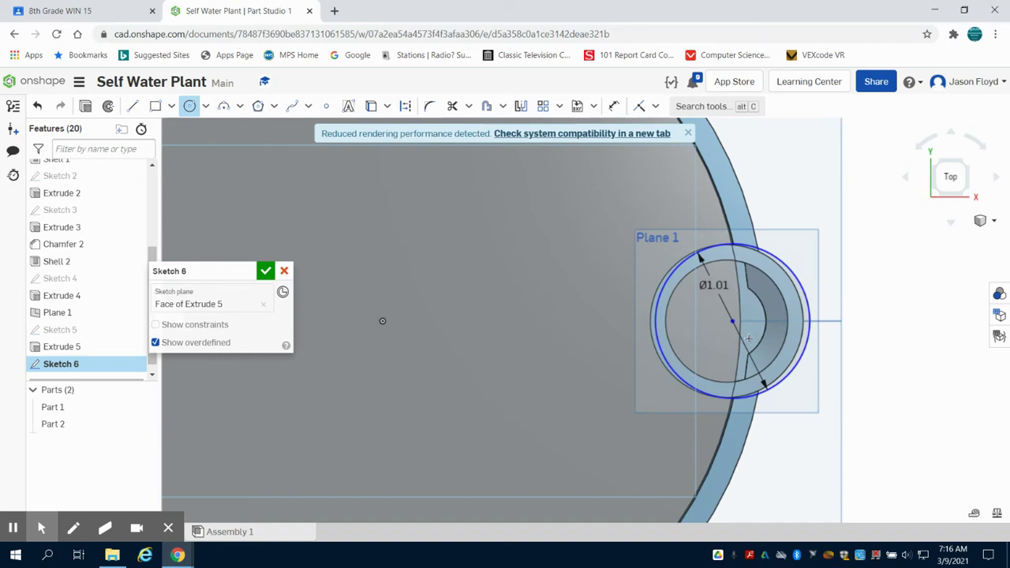
pyautogui.rightClick(753, 341)
pyautogui.click(780, 351)
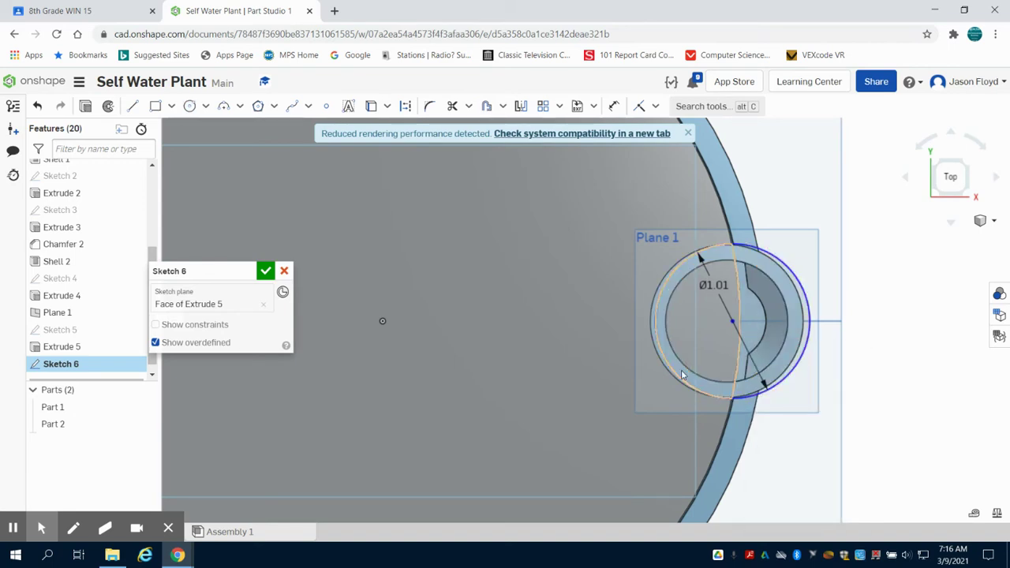
pyautogui.hotkey('ctrl', 'z')
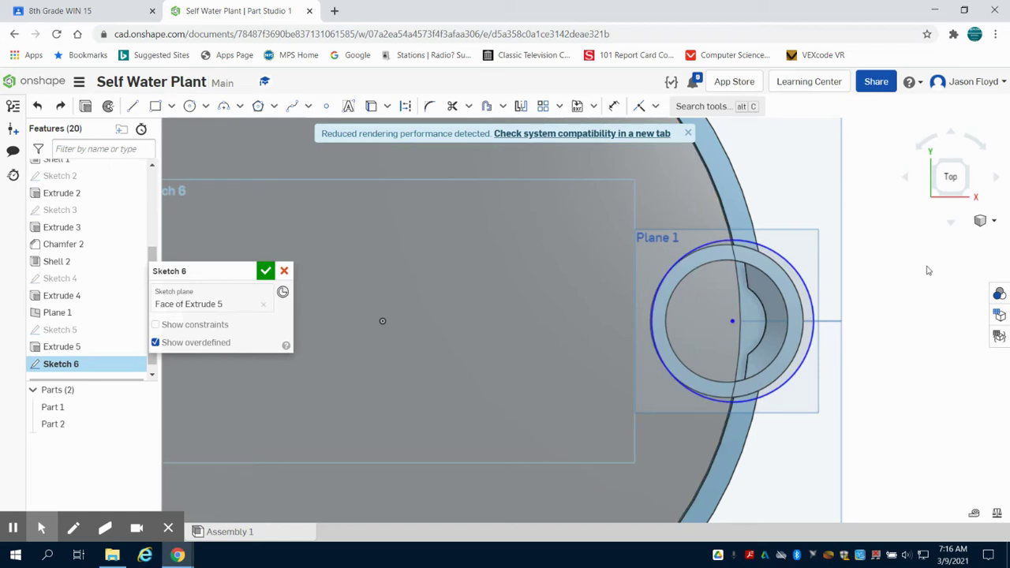
pyautogui.hotkey('ctrl', 'z')
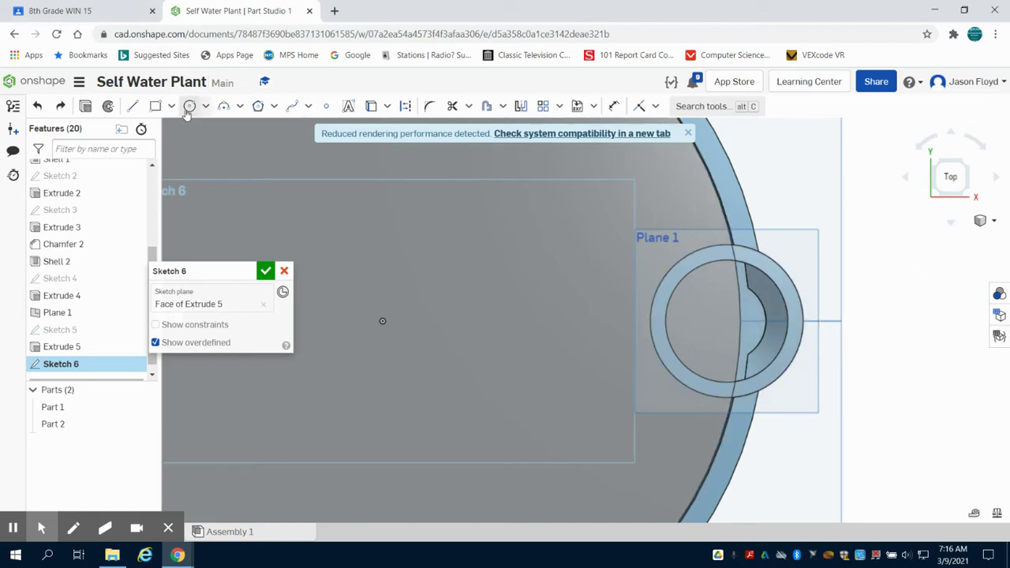
# Sketch a circle centred on the side water tube and set its diameter to 1.01 in.
pyautogui.click(190, 106)
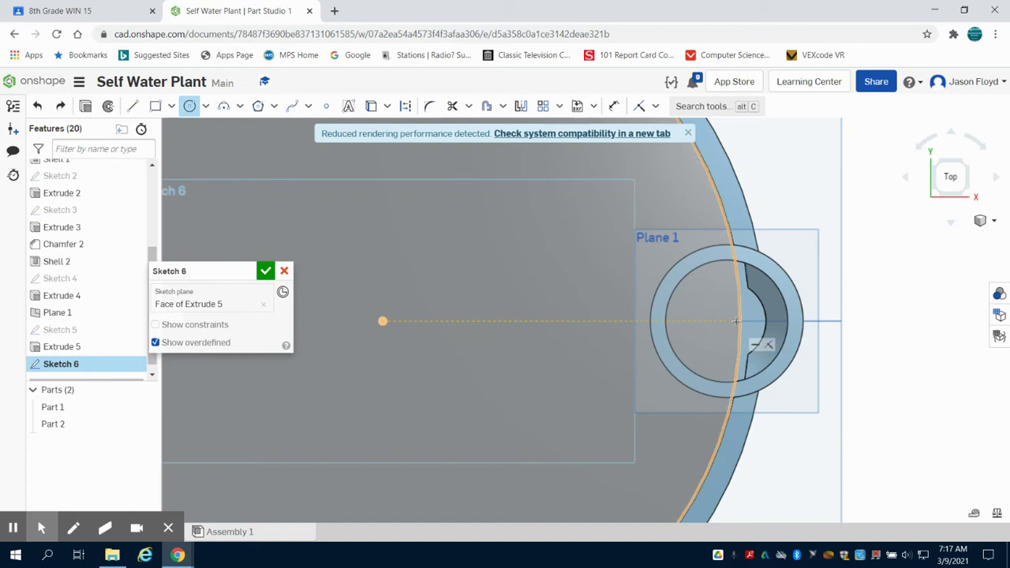
pyautogui.scroll(-5, 727, 320)
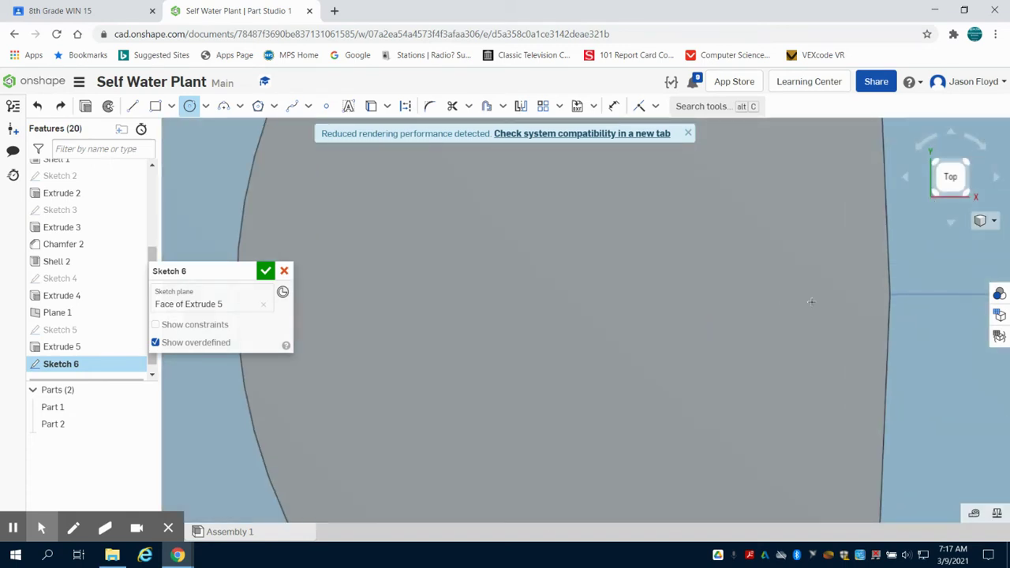
pyautogui.scroll(4, 811, 301)
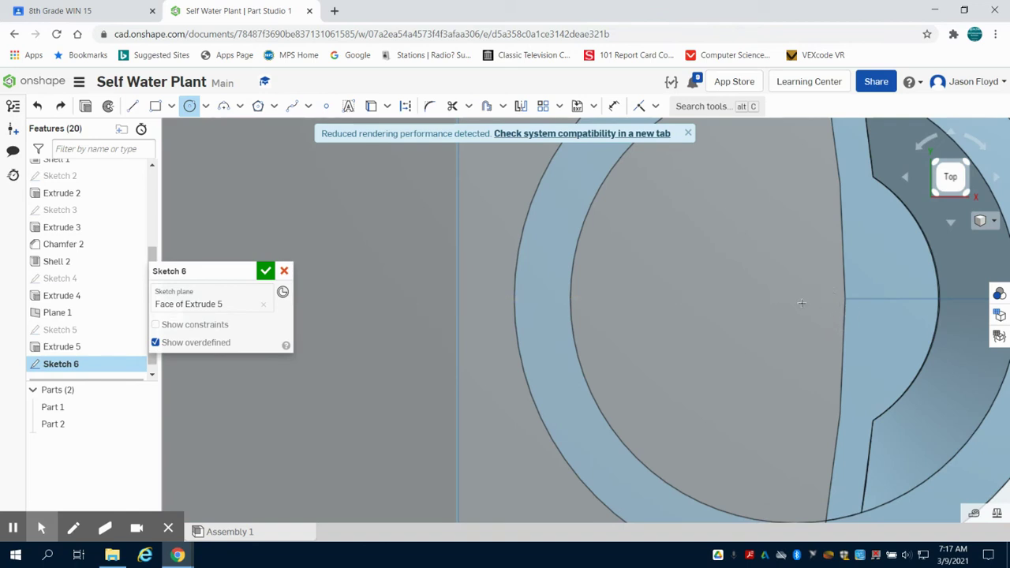
pyautogui.scroll(1, 800, 303)
pyautogui.scroll(2, 800, 303)
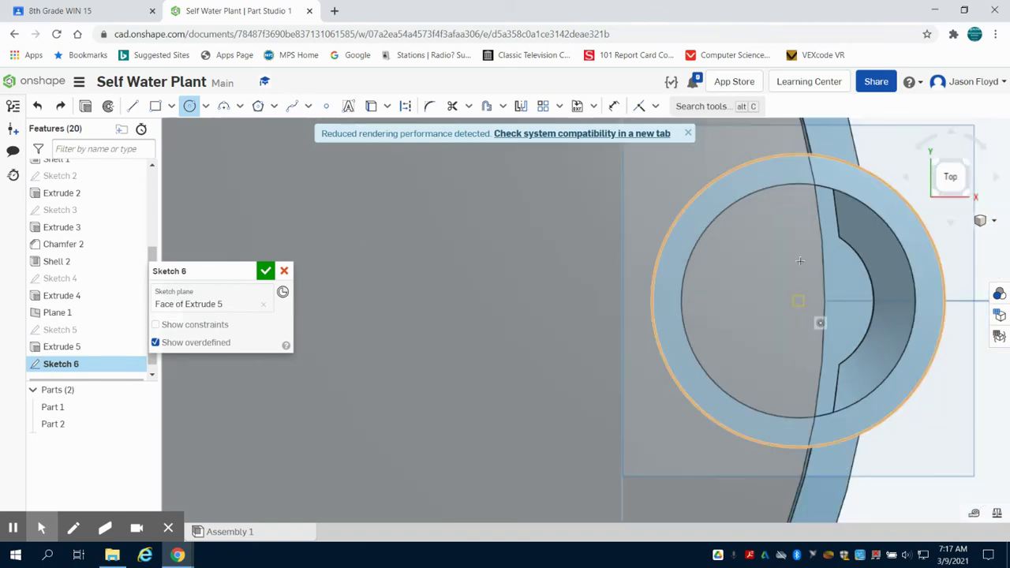
pyautogui.click(799, 301)
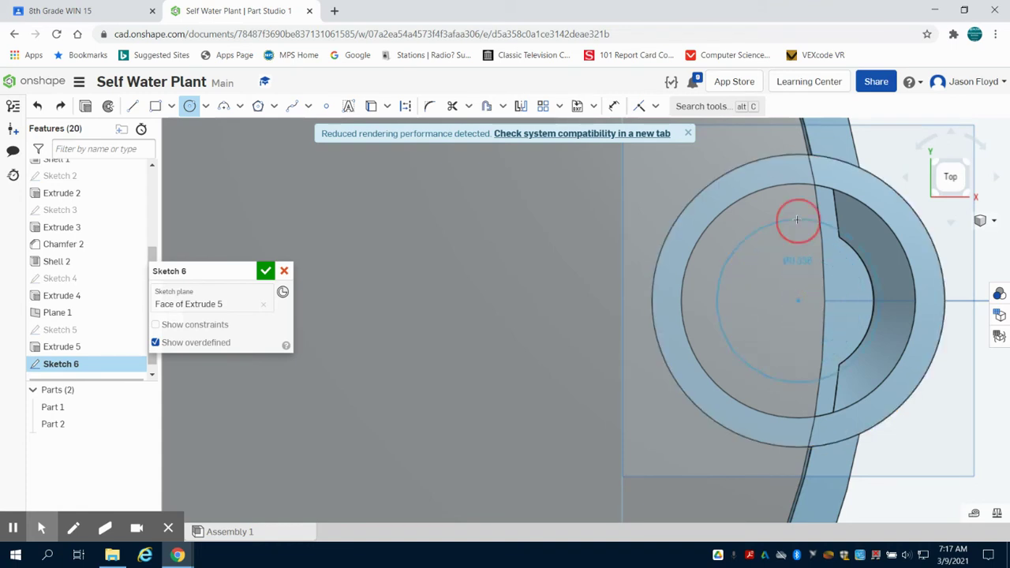
pyautogui.click(797, 221)
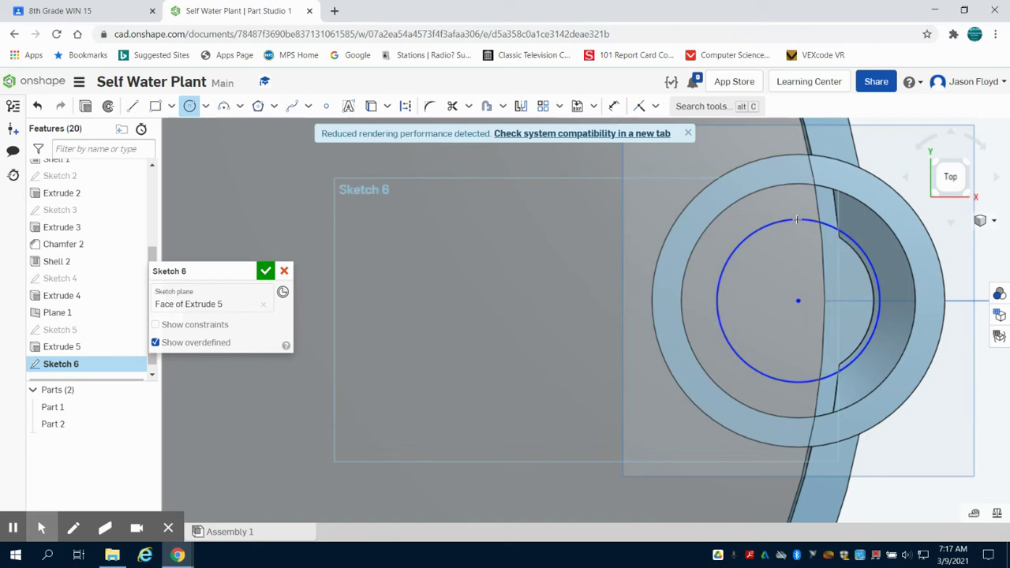
pyautogui.write('101')
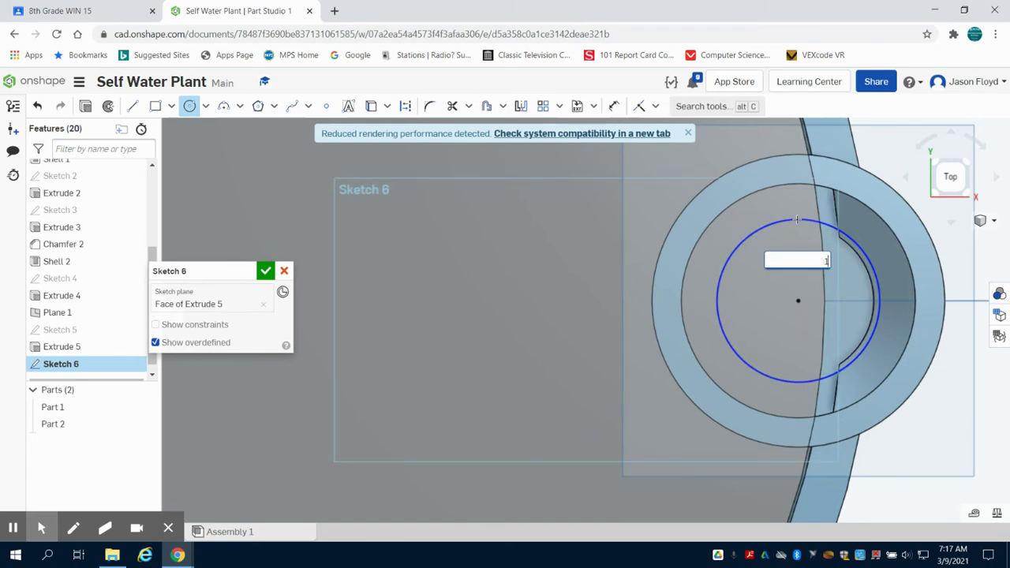
pyautogui.press('Return')
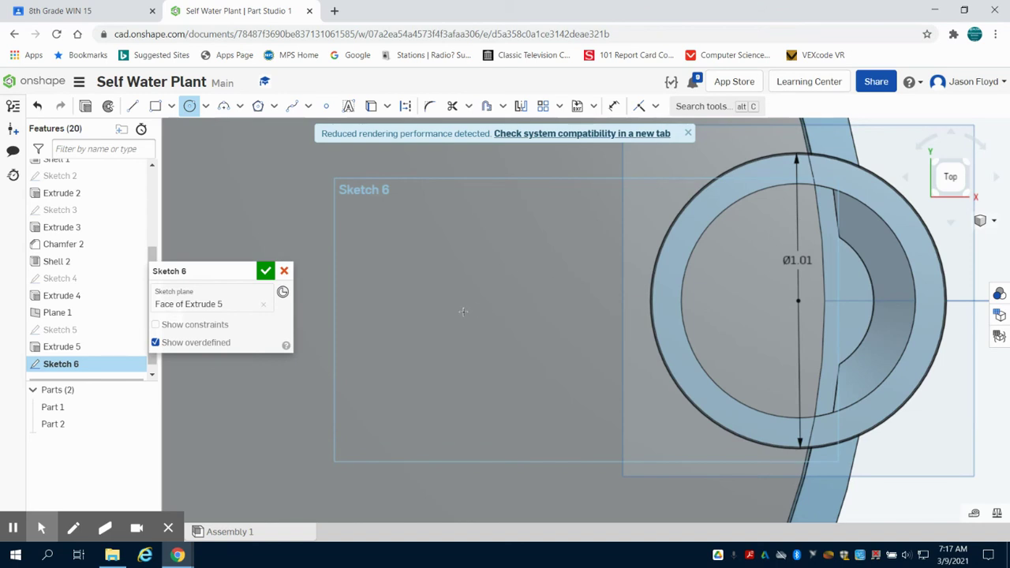
# Hide Part 1, the outer pot, so the insert and its circle sketch can be worked on alone.
pyautogui.moveTo(486, 354); pyautogui.dragTo(484, 320, button='right')
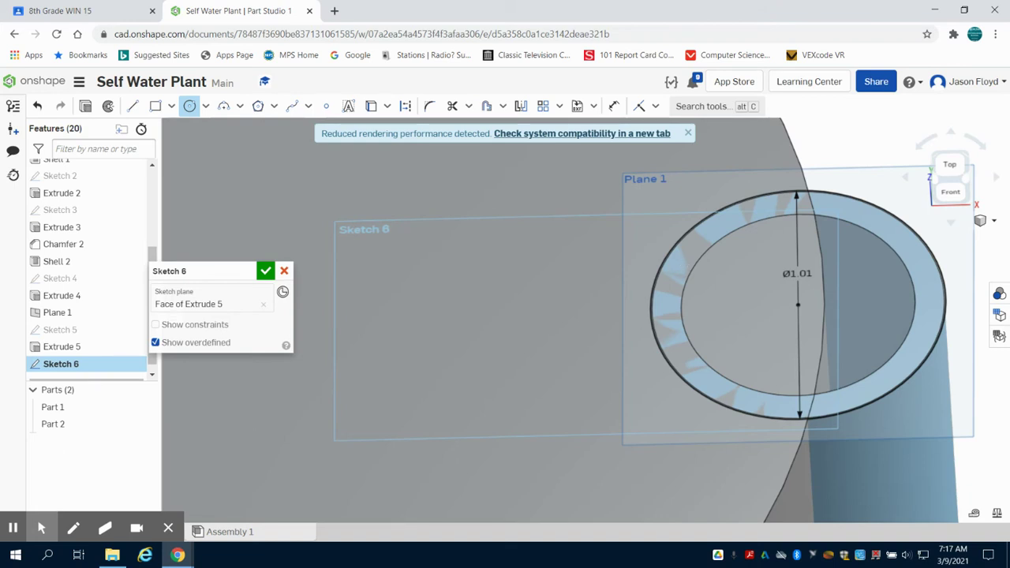
pyautogui.click(145, 408)
pyautogui.scroll(-1, 439, 368)
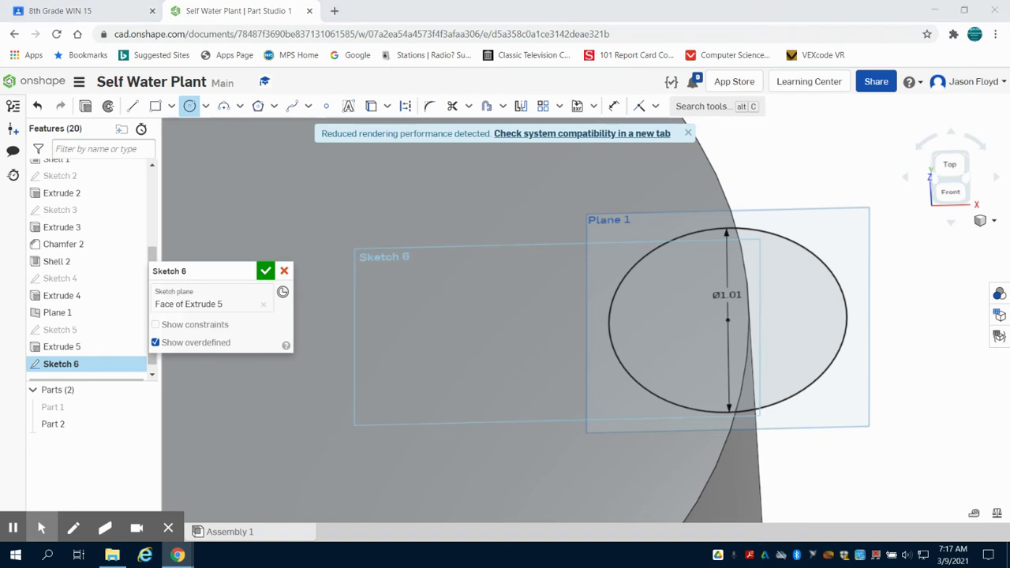
pyautogui.moveTo(202, 541)
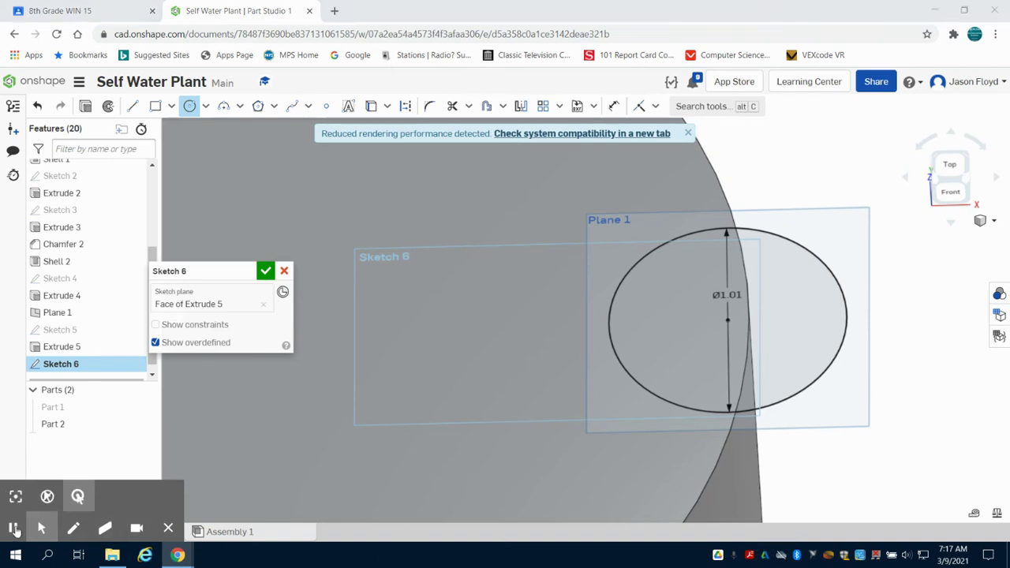
pyautogui.click(15, 528)
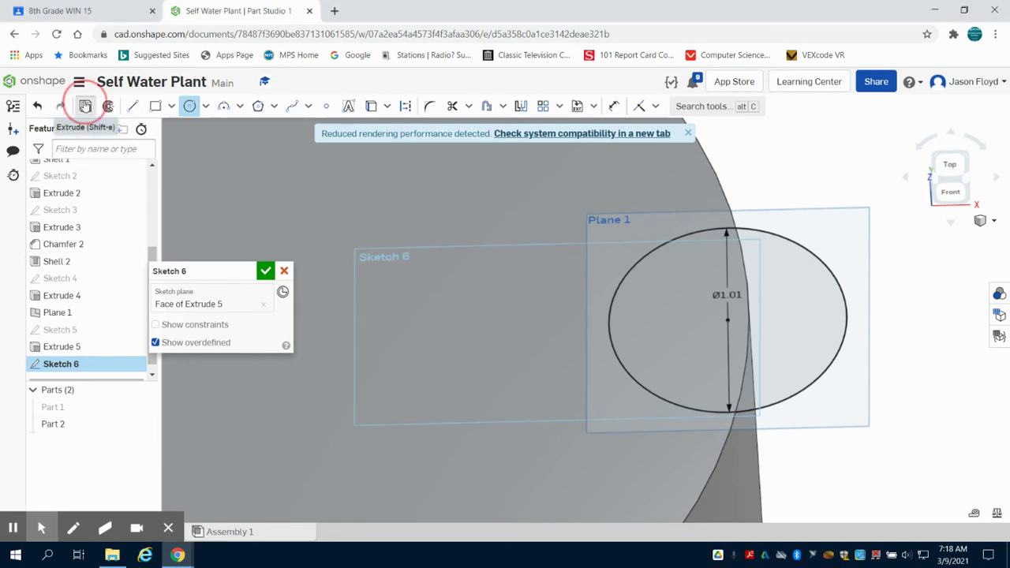
# Extrude the circle sketch through all of Part 2 with the Remove option to cut the tube clearance notch.
pyautogui.click(85, 106)
pyautogui.click(143, 106)
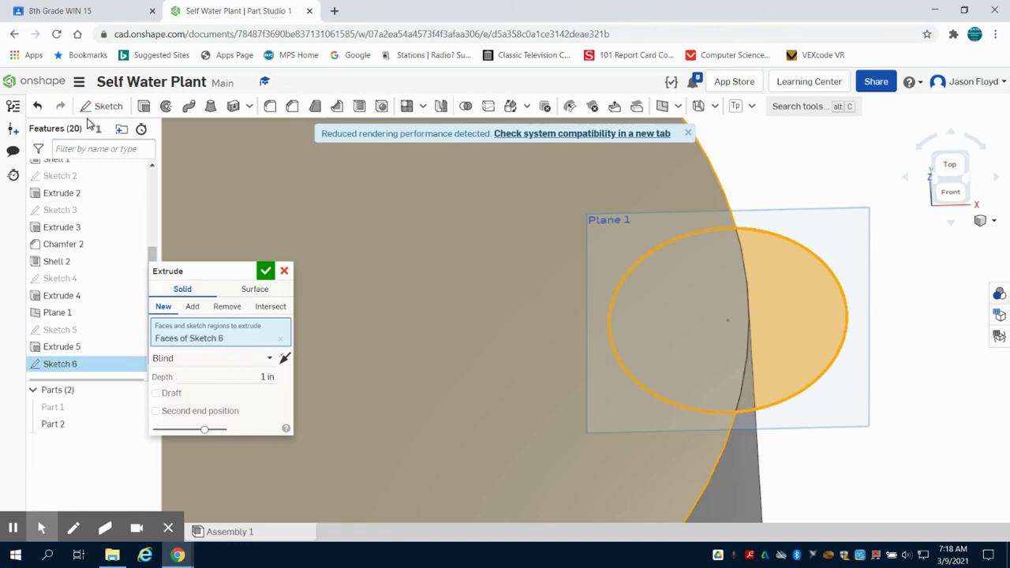
pyautogui.click(236, 308)
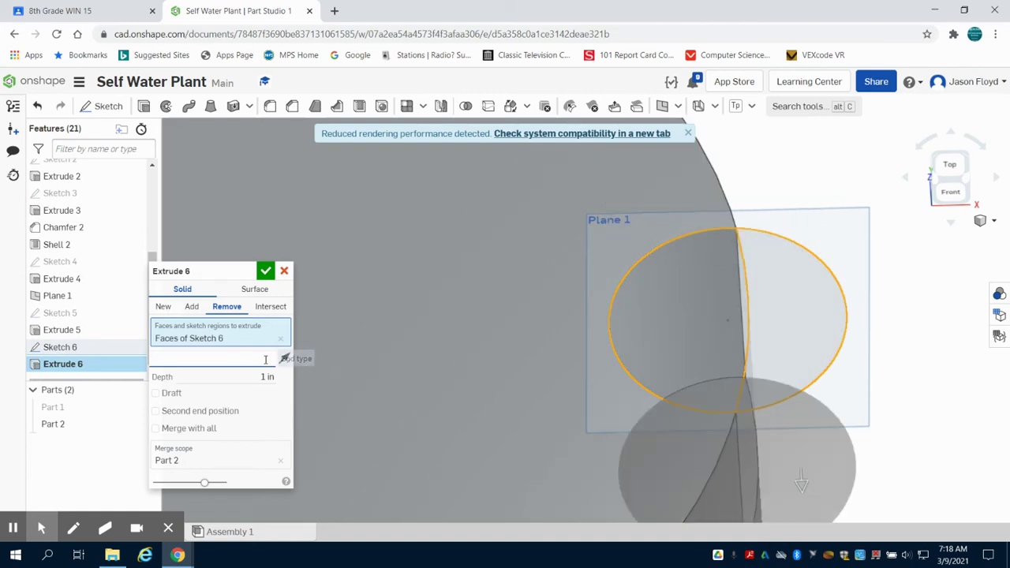
pyautogui.click(237, 359)
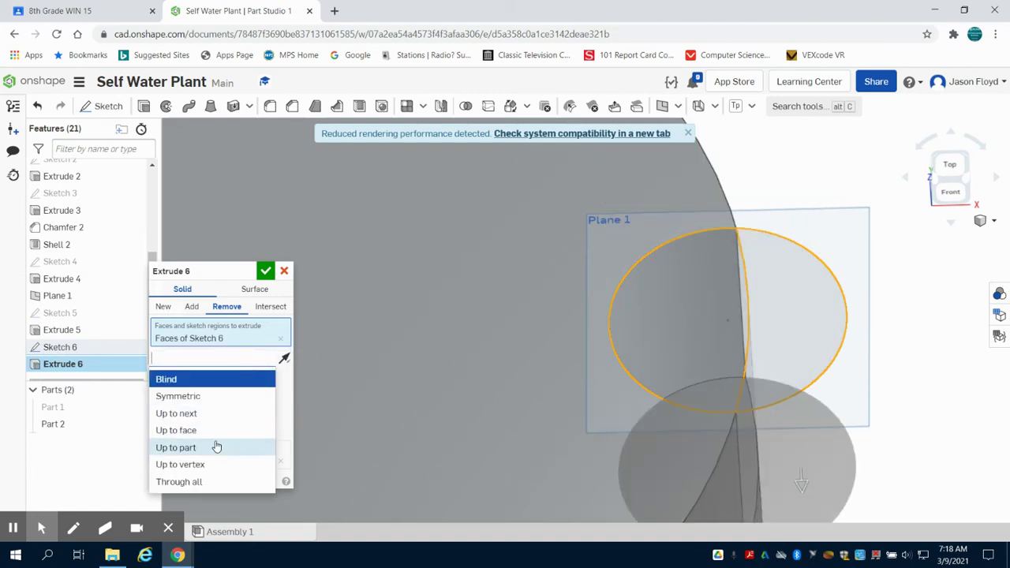
pyautogui.click(213, 481)
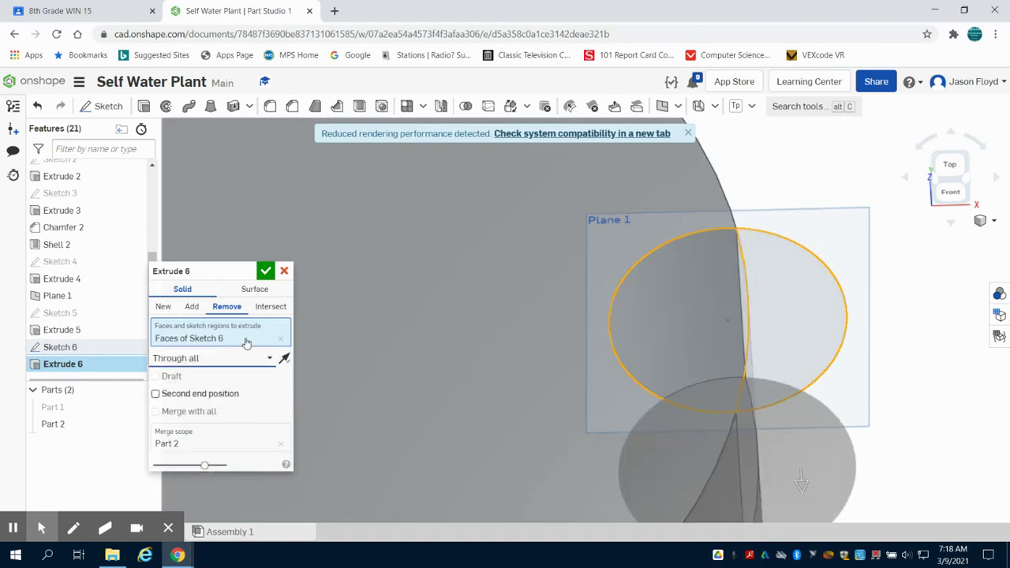
pyautogui.click(265, 270)
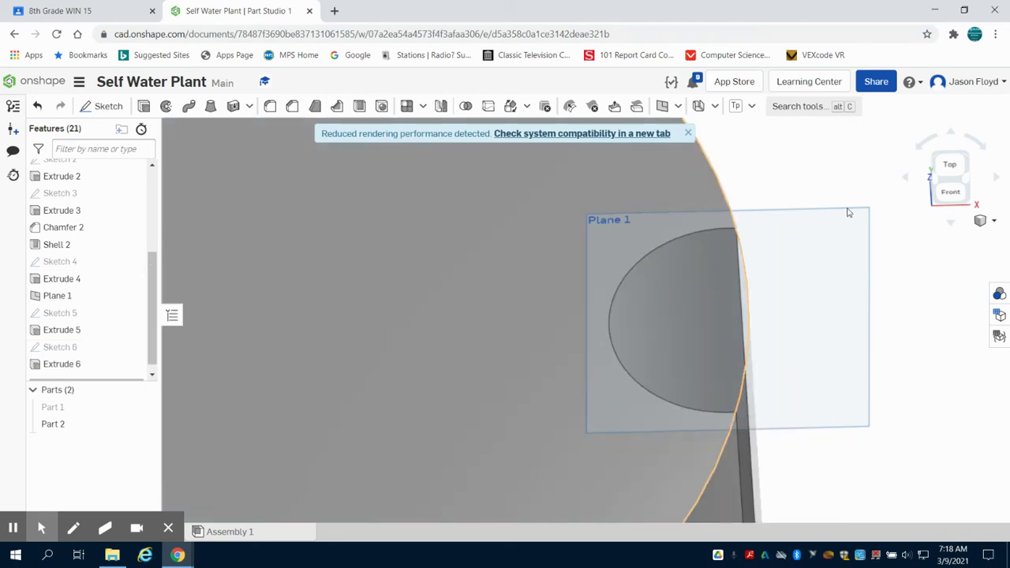
# Start a new sketch on the Front plane, viewed from the front.
pyautogui.click(966, 179)
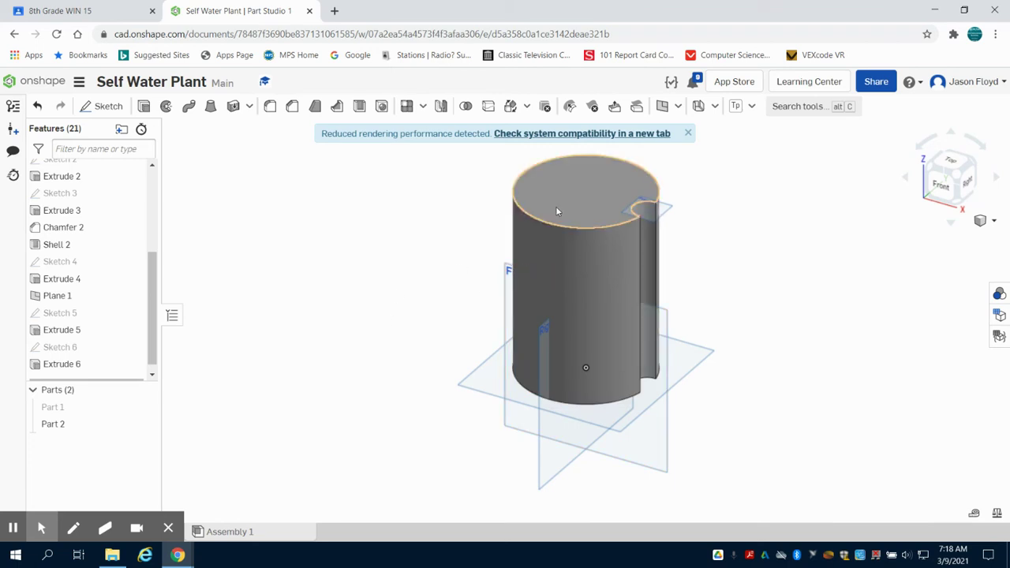
pyautogui.scroll(1, 540, 210)
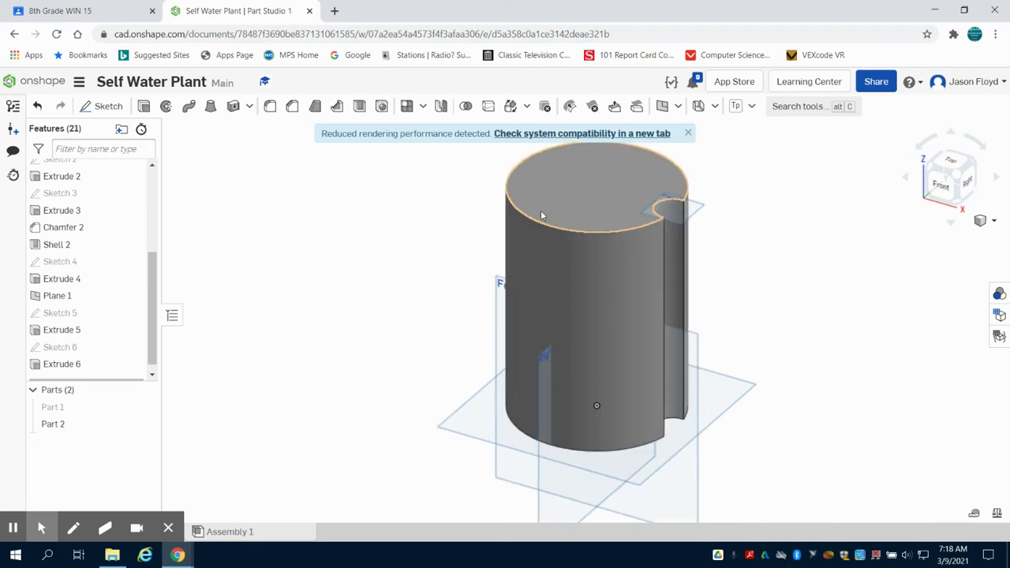
pyautogui.scroll(1, 539, 211)
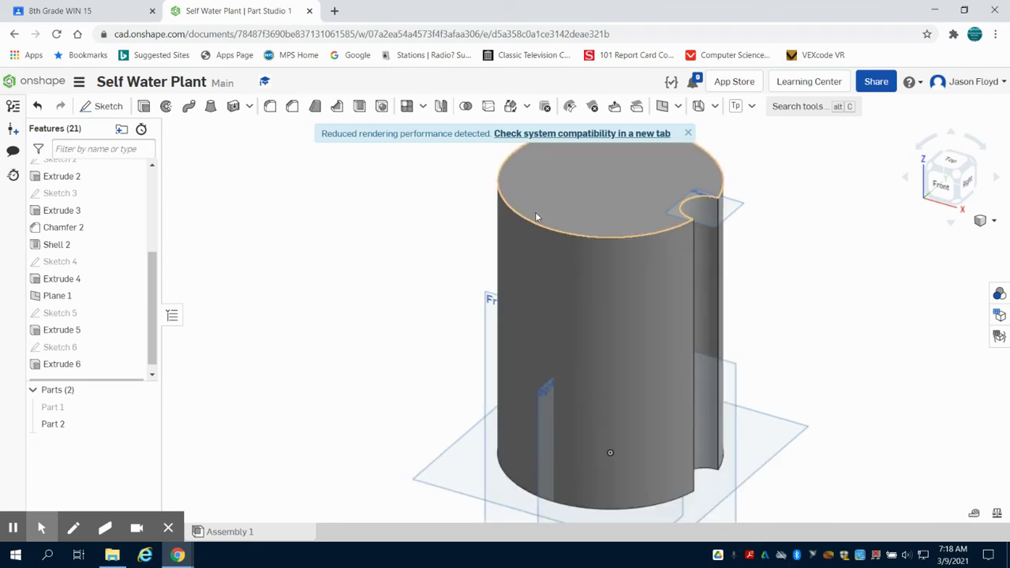
pyautogui.click(951, 186)
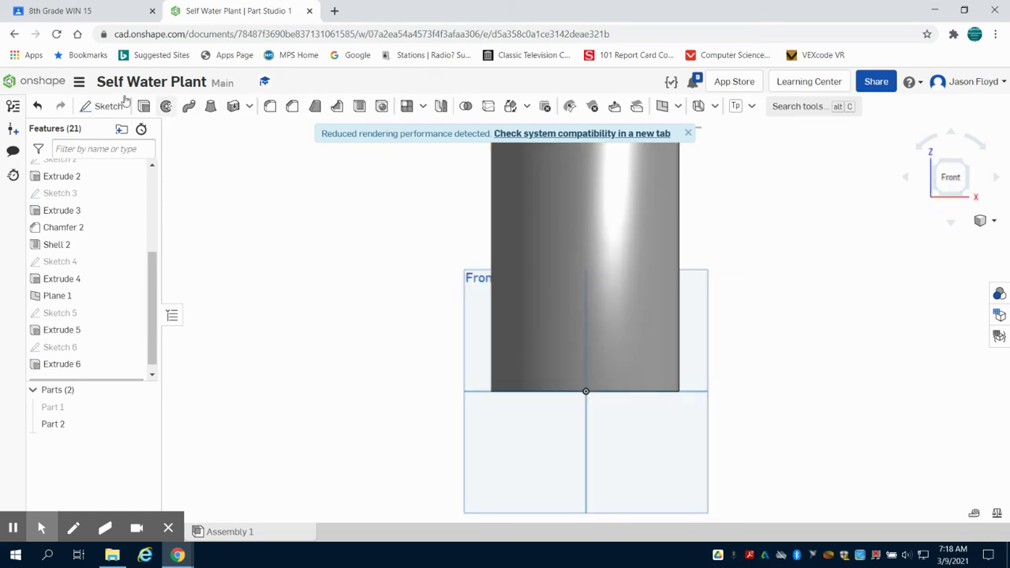
pyautogui.click(111, 105)
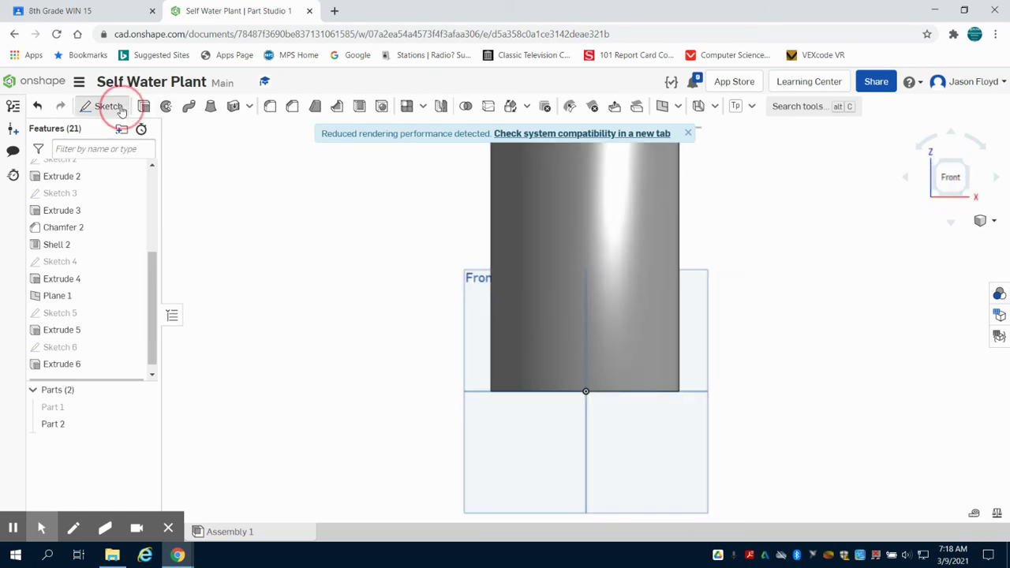
pyautogui.click(491, 461)
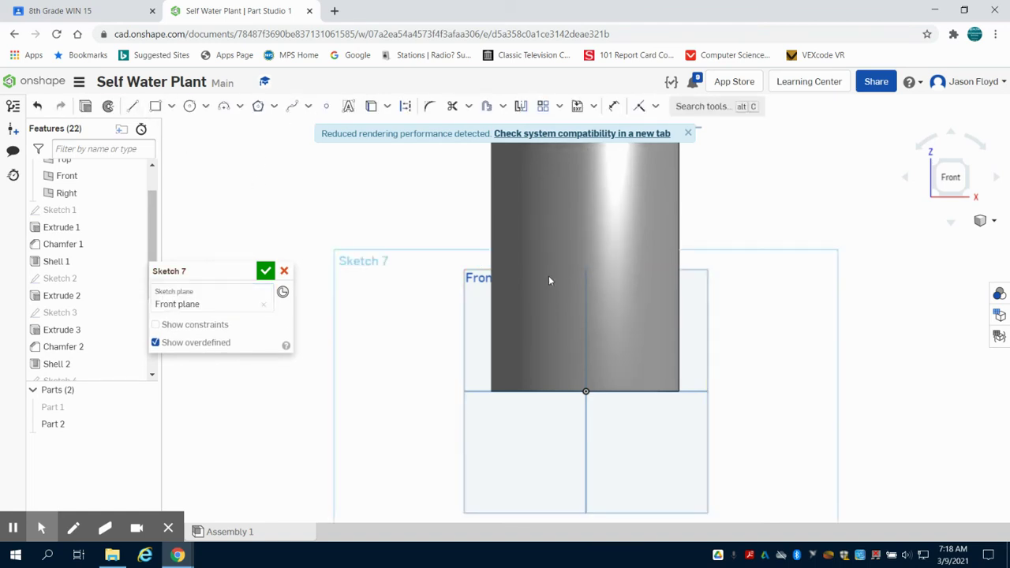
# Draw a 2 in vertical line up from the insert's bottom edge, on the negative X side of the origin.
pyautogui.click(132, 105)
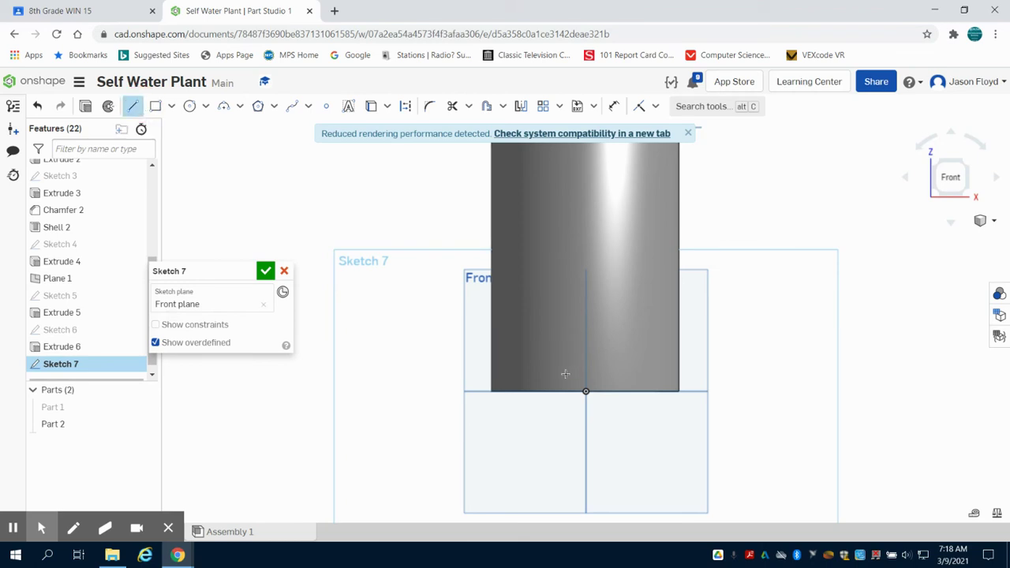
pyautogui.scroll(1, 565, 374)
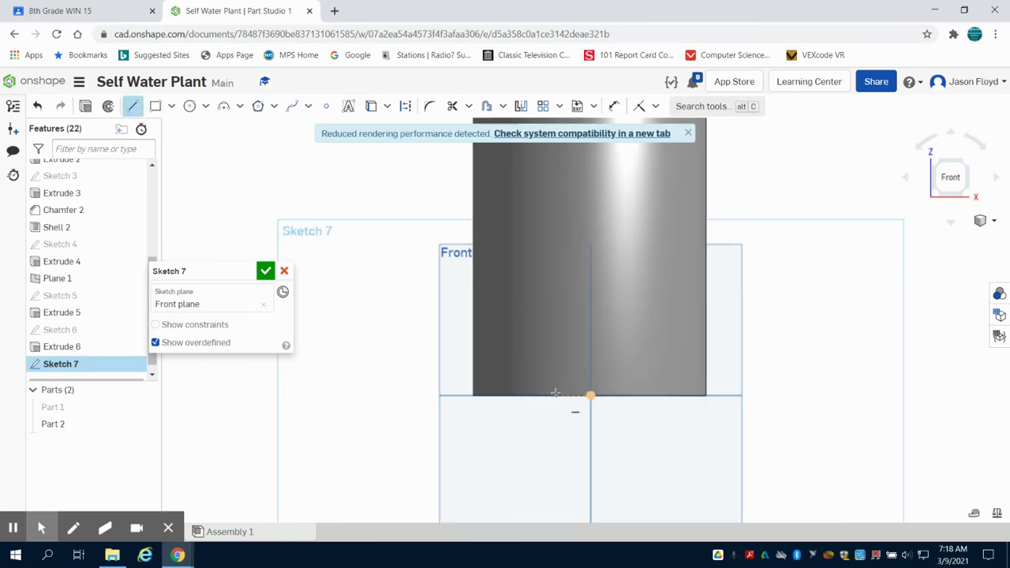
pyautogui.click(556, 394)
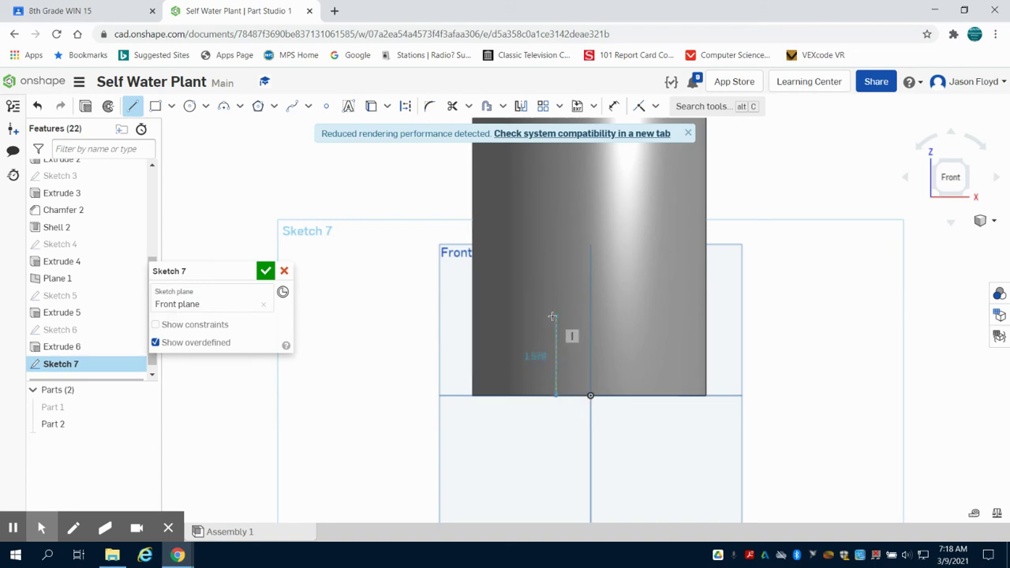
pyautogui.click(552, 316)
pyautogui.write('2')
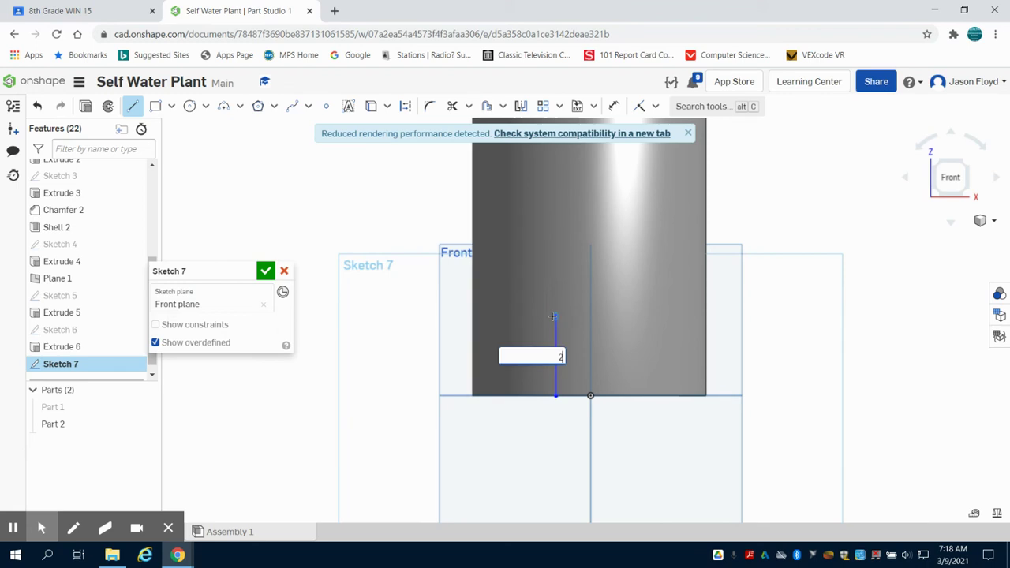
pyautogui.press('Return')
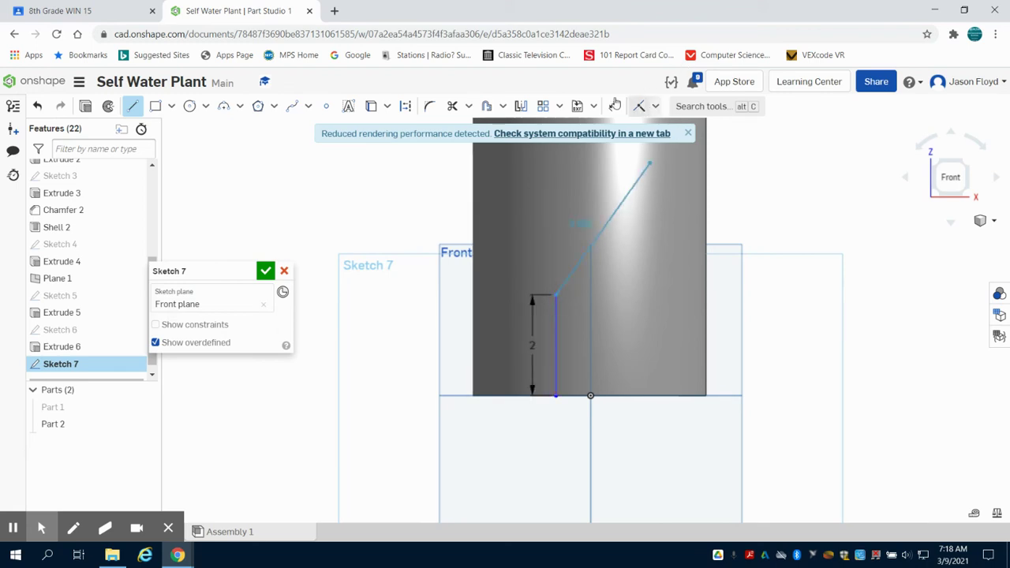
# Dimension the vertical line 0.75 in from the insert's vertical centre axis.
pyautogui.click(614, 104)
pyautogui.click(592, 365)
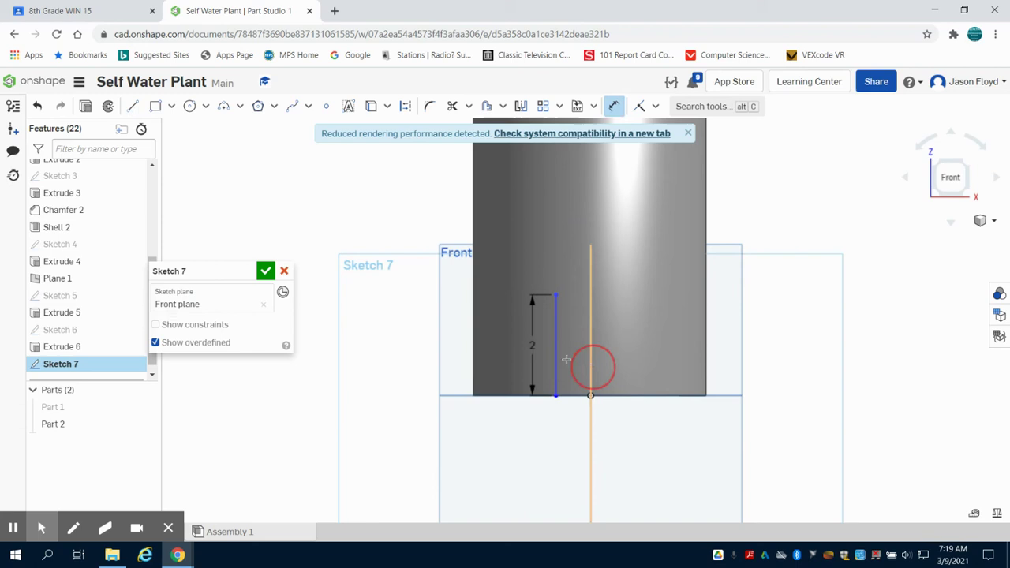
pyautogui.click(556, 361)
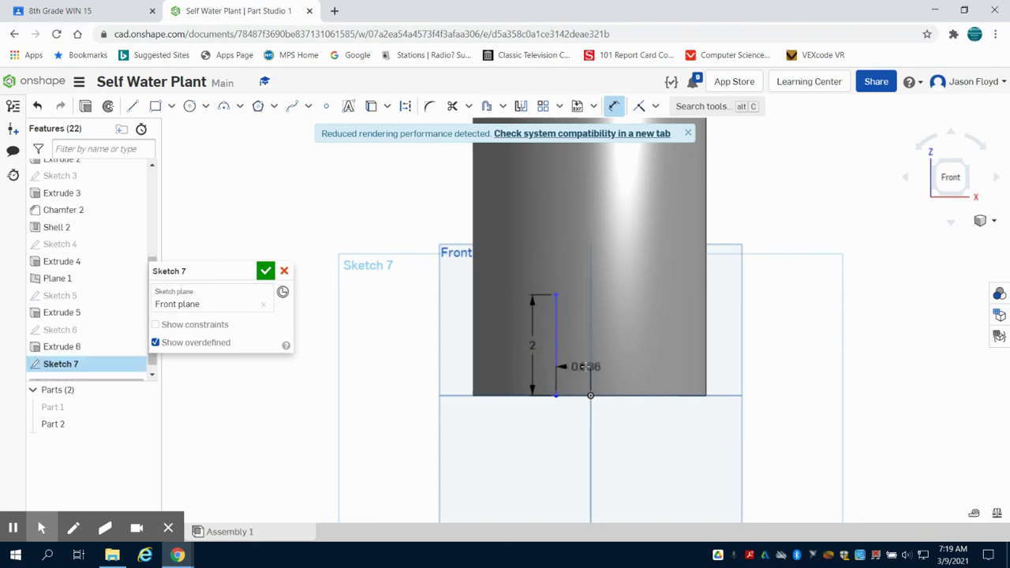
pyautogui.click(585, 366)
pyautogui.write('75')
pyautogui.press('Return')
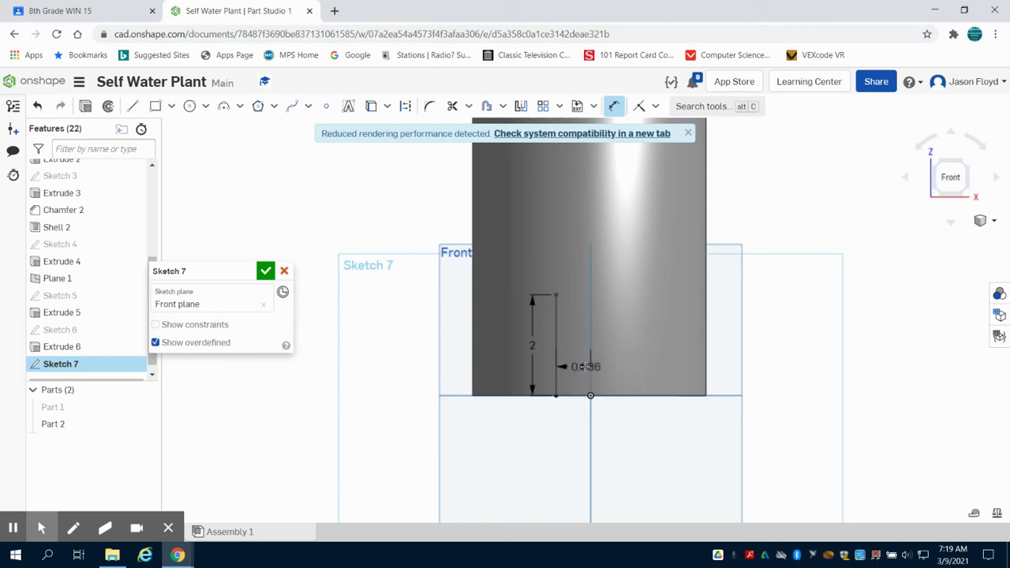
# Draw a slanted line about 2.18 in long from the vertical line's upper end, rising outward past the insert's side wall.
pyautogui.click(133, 106)
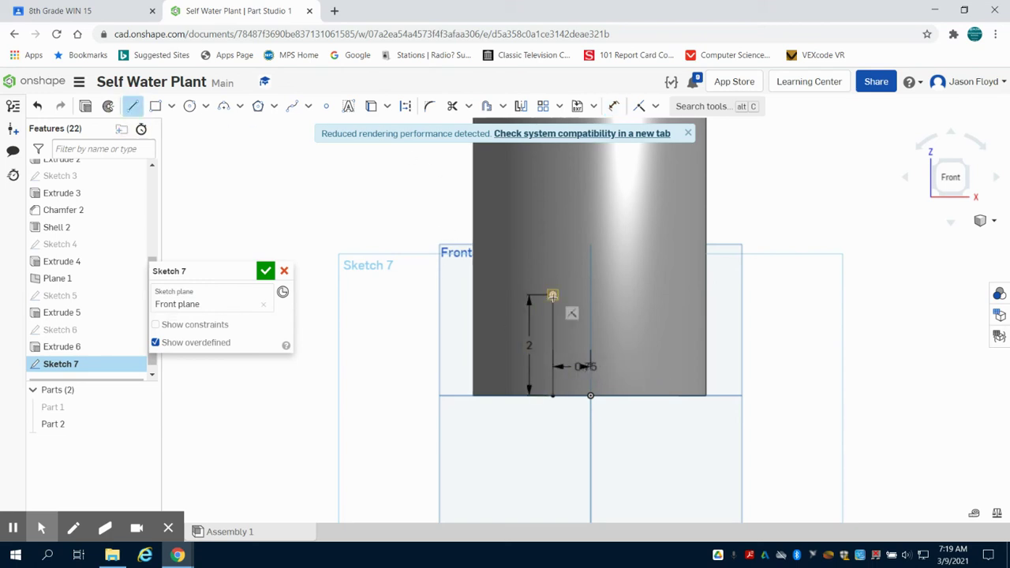
pyautogui.click(552, 294)
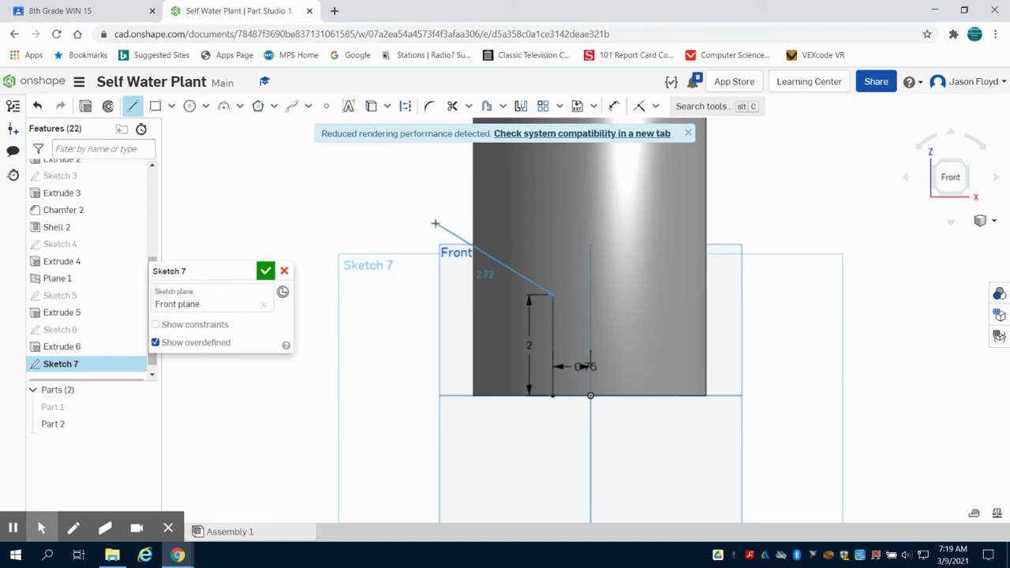
pyautogui.click(443, 232)
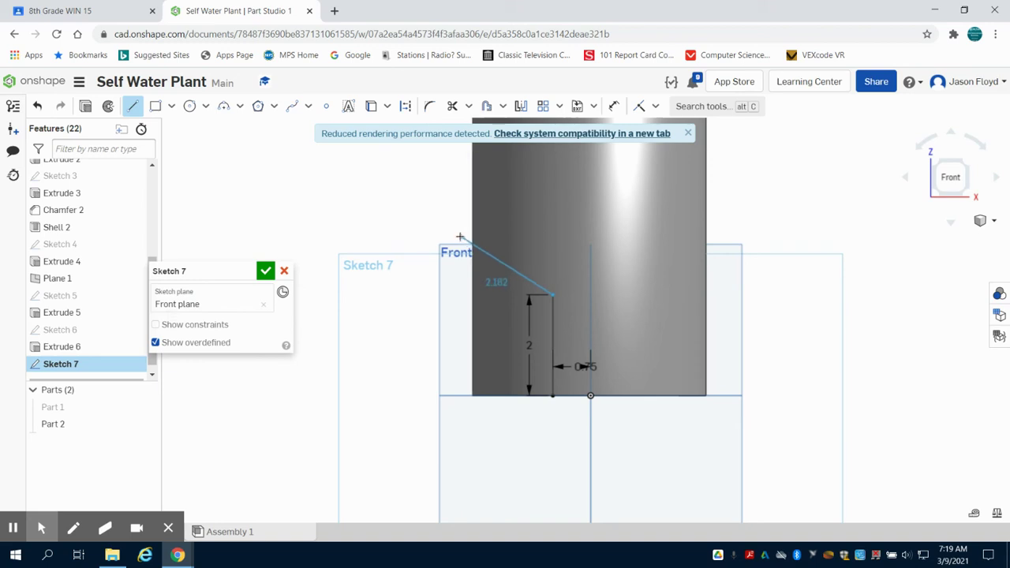
pyautogui.click(460, 236)
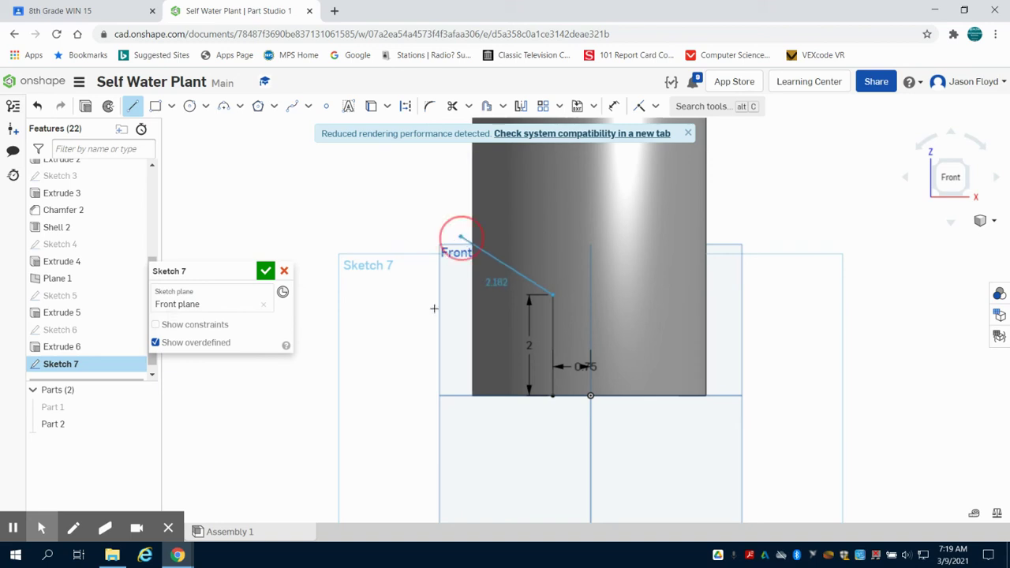
# Close the profile with a near-vertical line about 4.5 in long outside the wall and a slanted line about 2.36 in back to the 2 in line's lower end.
pyautogui.click(454, 463)
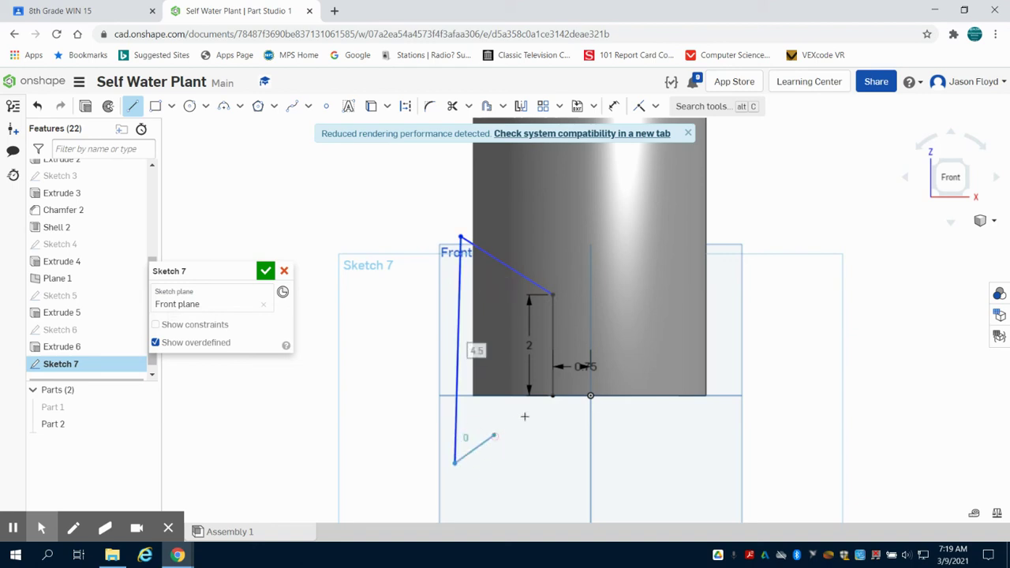
pyautogui.click(554, 397)
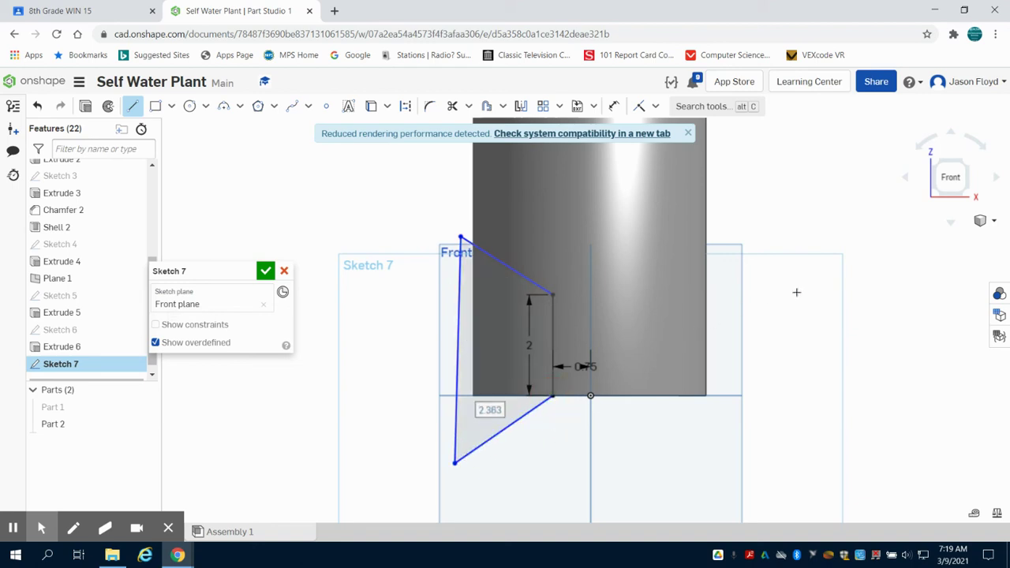
pyautogui.click(108, 106)
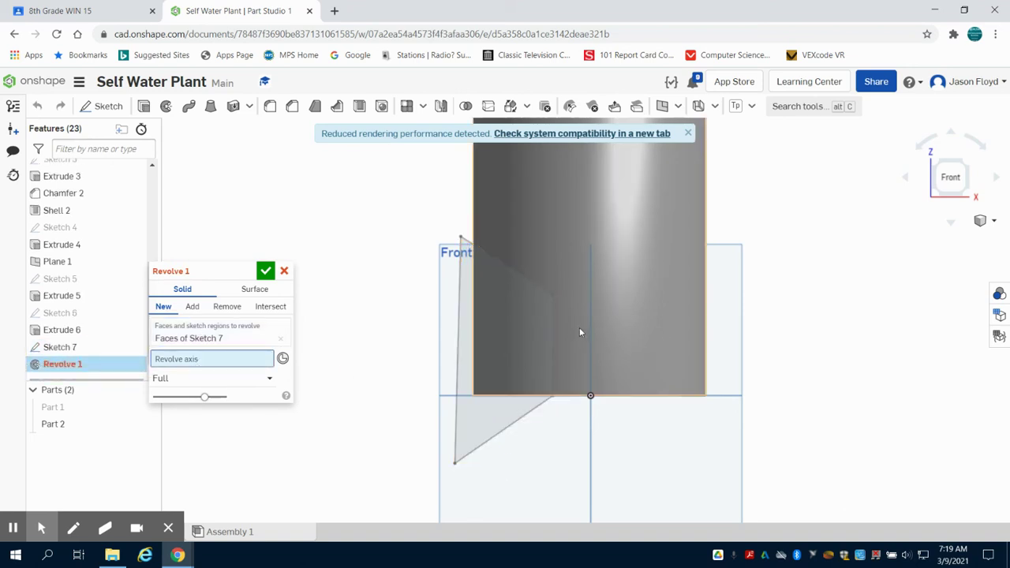
pyautogui.scroll(2, 596, 329)
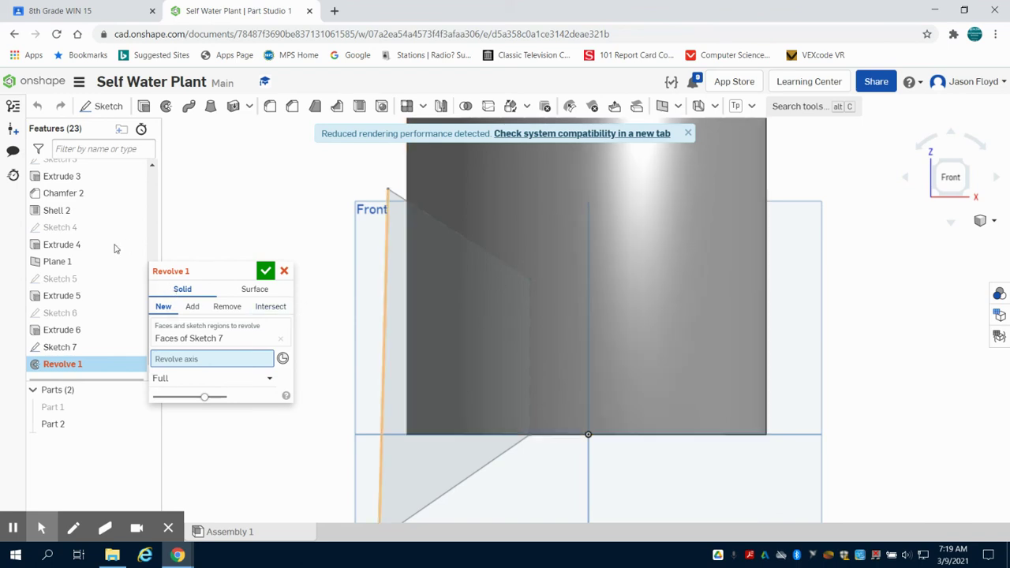
pyautogui.click(283, 273)
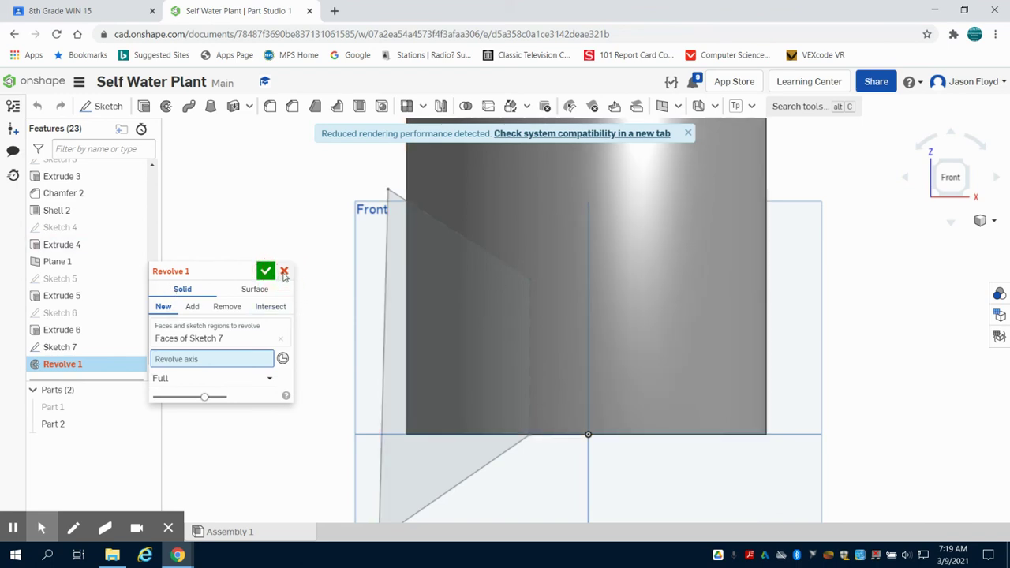
pyautogui.click(285, 272)
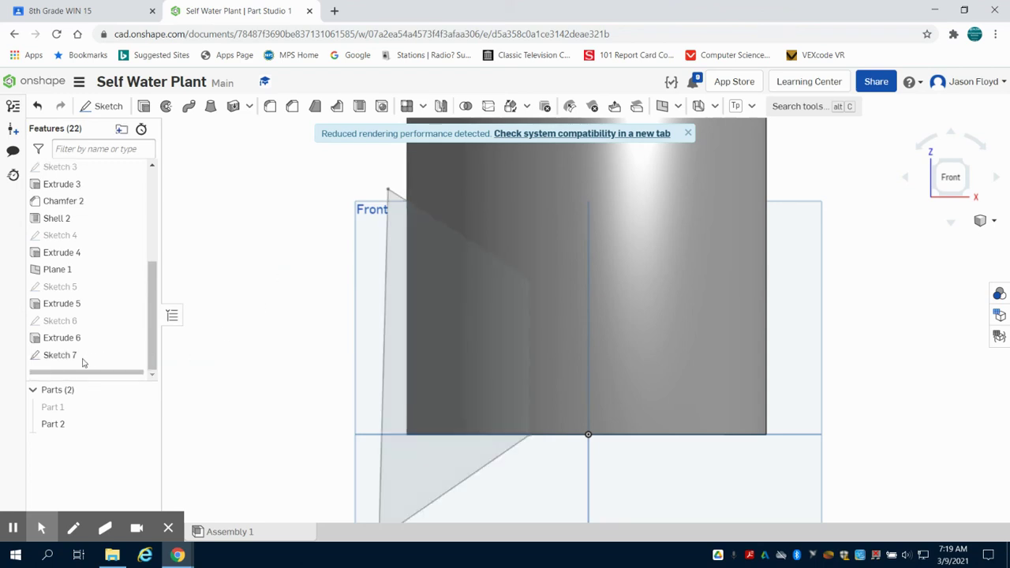
# Reopen Sketch 7 and draw a vertical construction line about 3.53 in long along the insert's centre axis, extending below the origin.
pyautogui.doubleClick(71, 356)
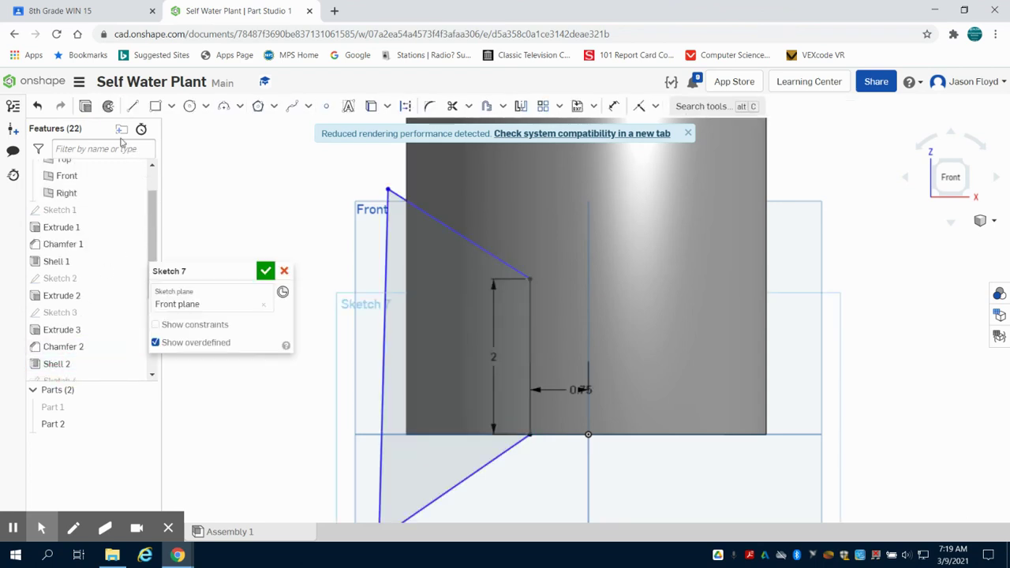
pyautogui.click(133, 106)
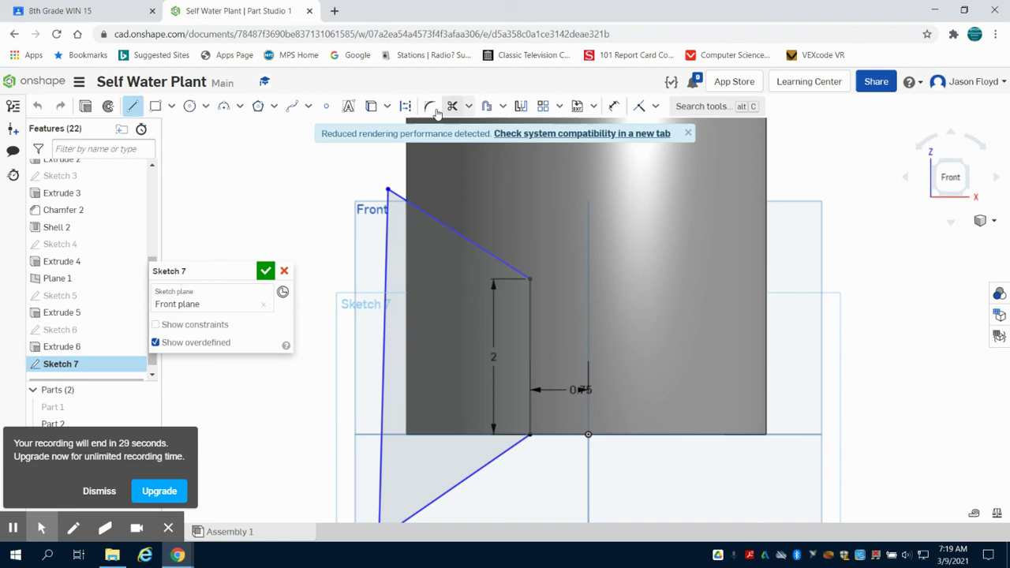
pyautogui.click(405, 106)
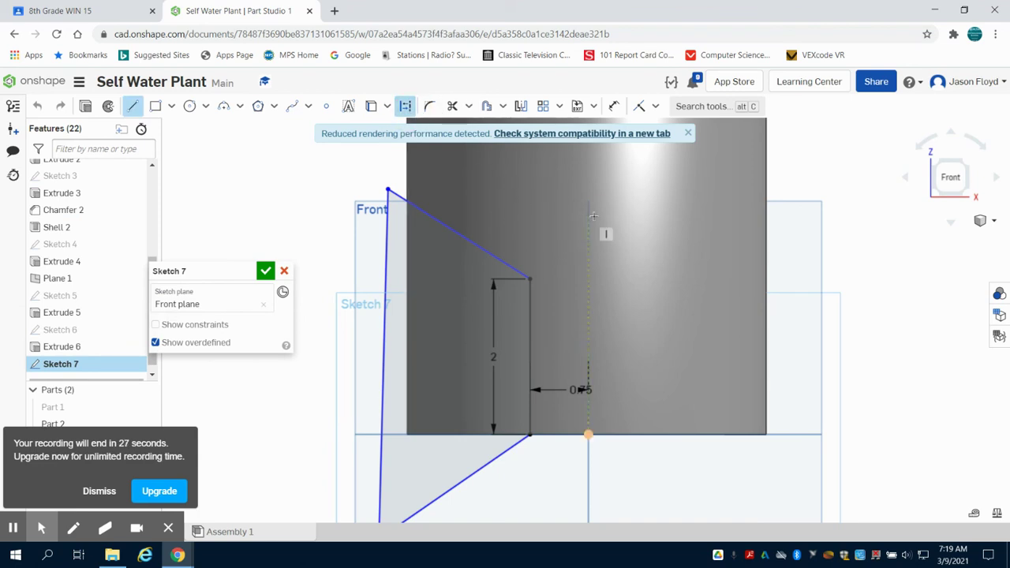
pyautogui.click(588, 490)
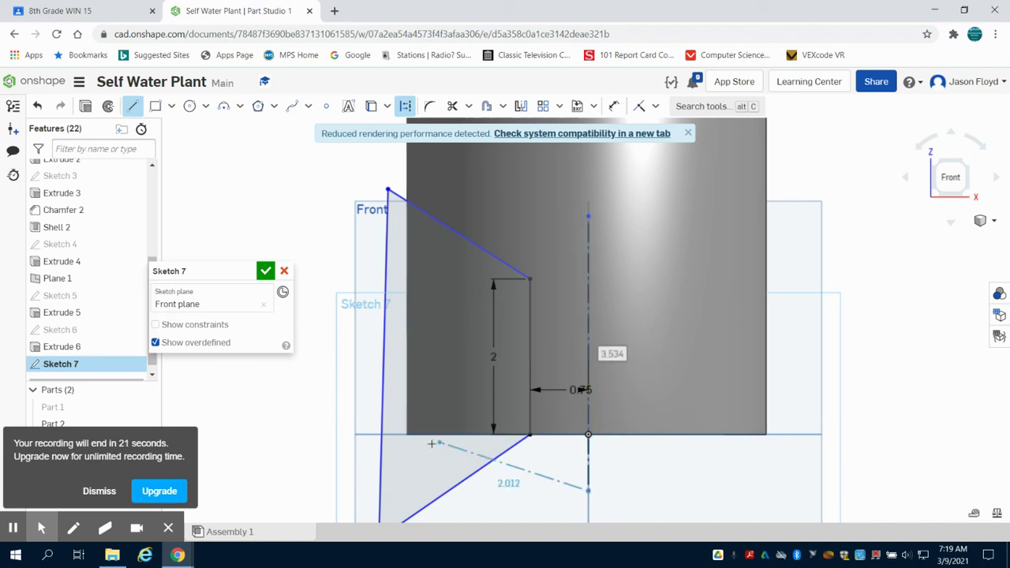
pyautogui.press('Escape')
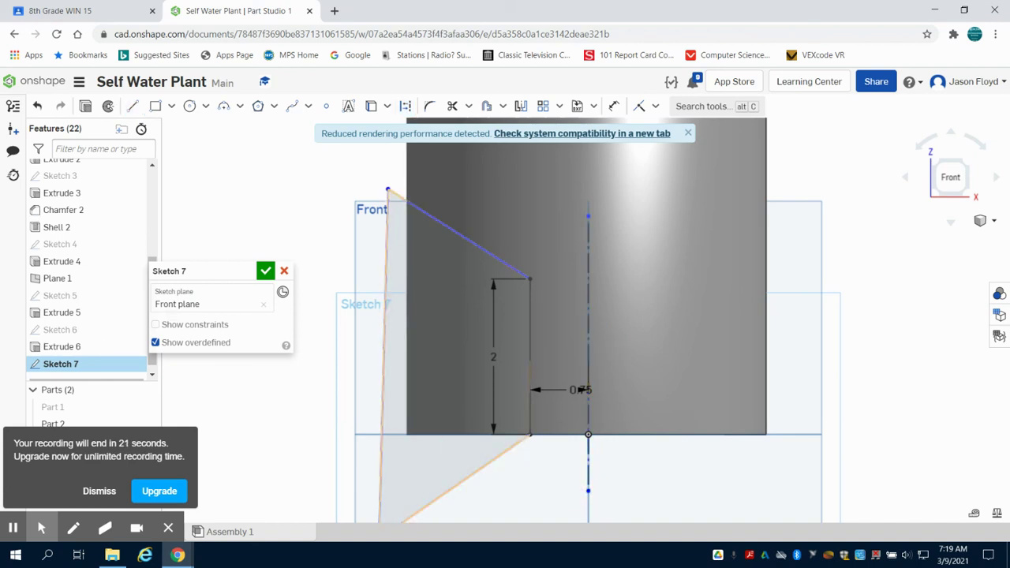
# Revolve the closed Sketch 7 profile fully around the vertical construction line as a Remove cut on the insert's lower portion.
pyautogui.click(112, 109)
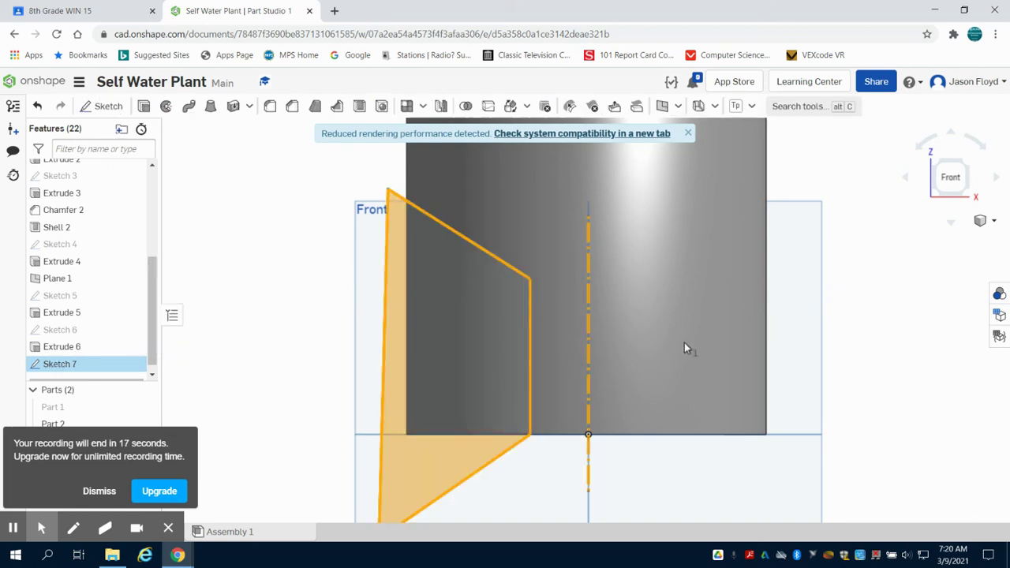
pyautogui.hotkey('shift', 'w')
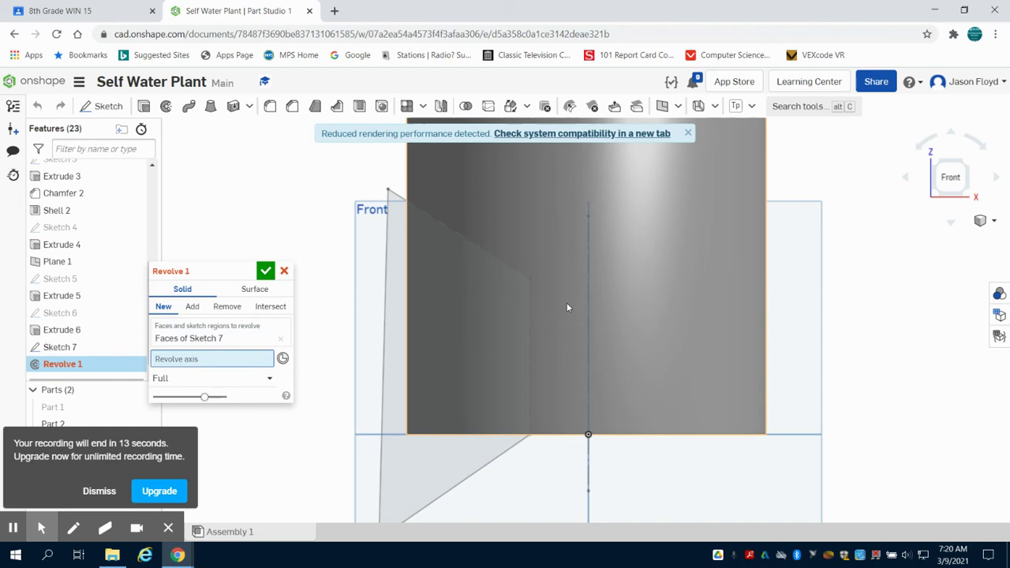
pyautogui.click(588, 316)
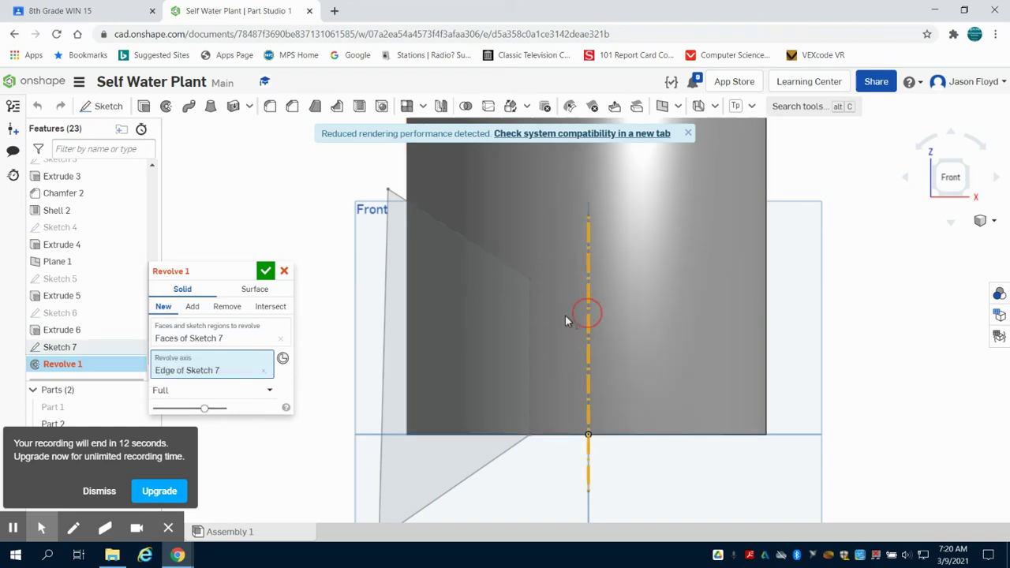
pyautogui.click(235, 313)
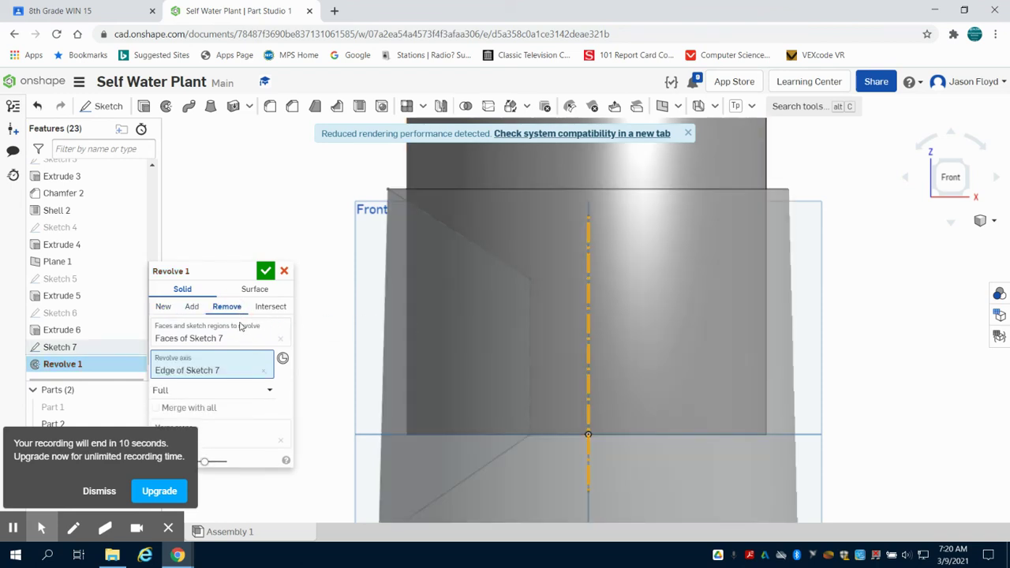
pyautogui.click(265, 271)
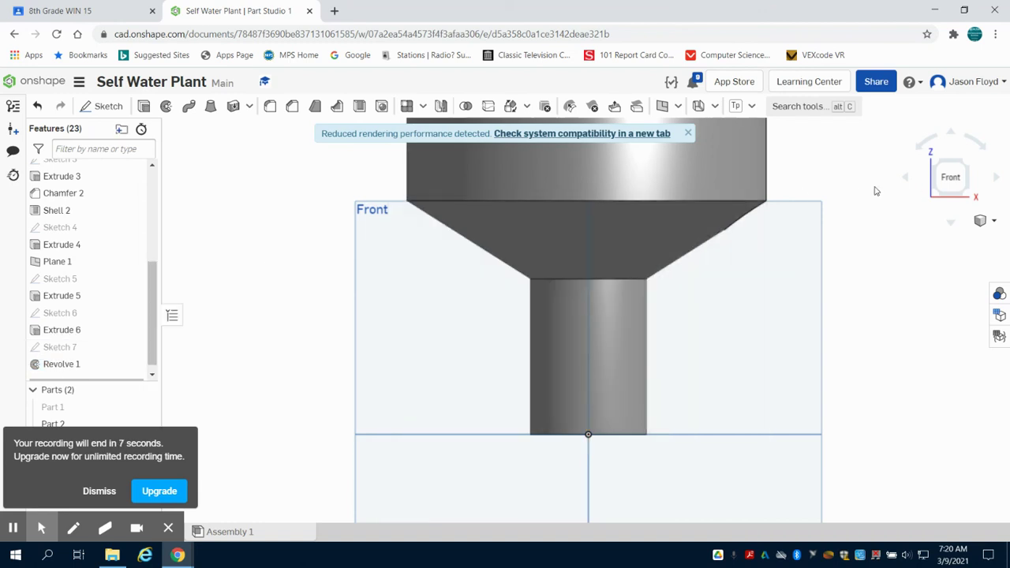
pyautogui.moveTo(900, 196); pyautogui.dragTo(895, 228, button='right')
pyautogui.scroll(-3, 864, 191)
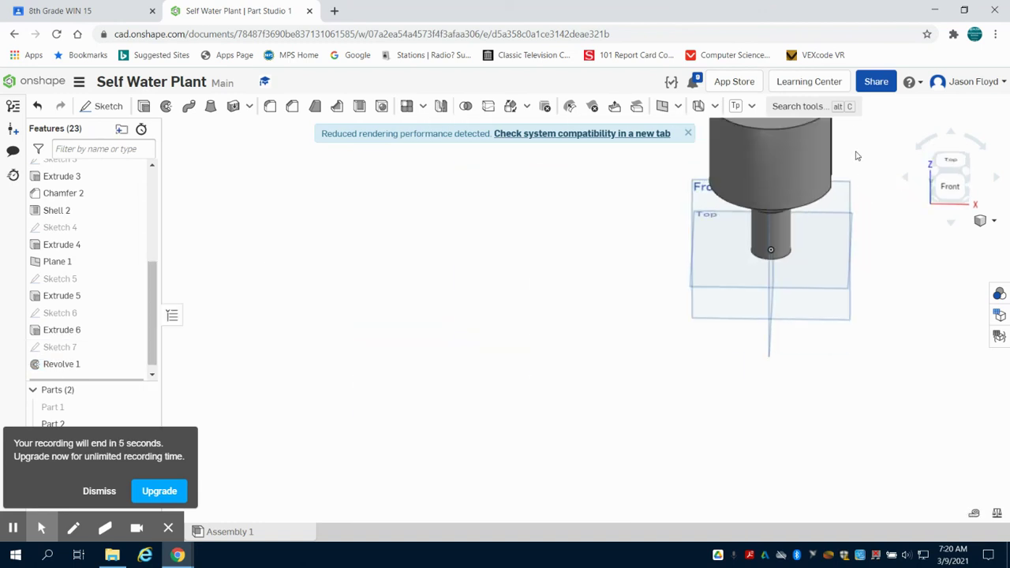
pyautogui.scroll(2, 856, 155)
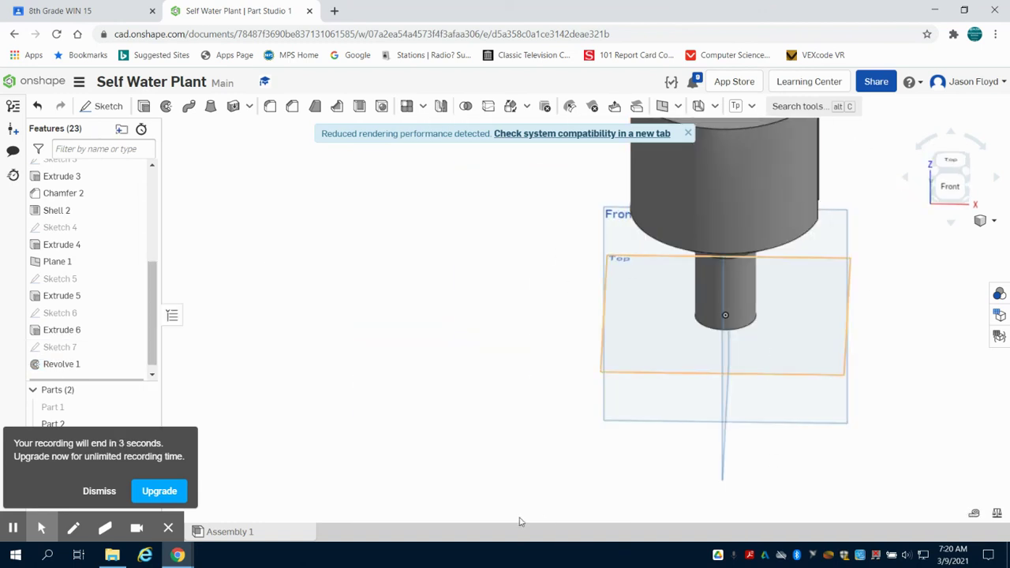